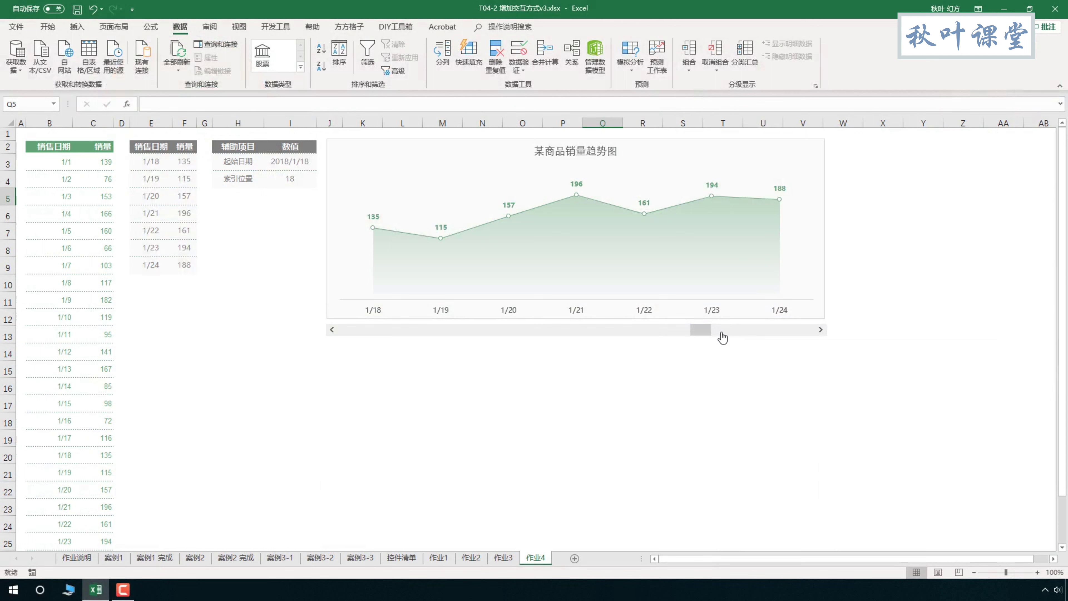
Scroll the 作业4 chart's date window forward one day, then back to earlier dates.
left_click(722, 333)
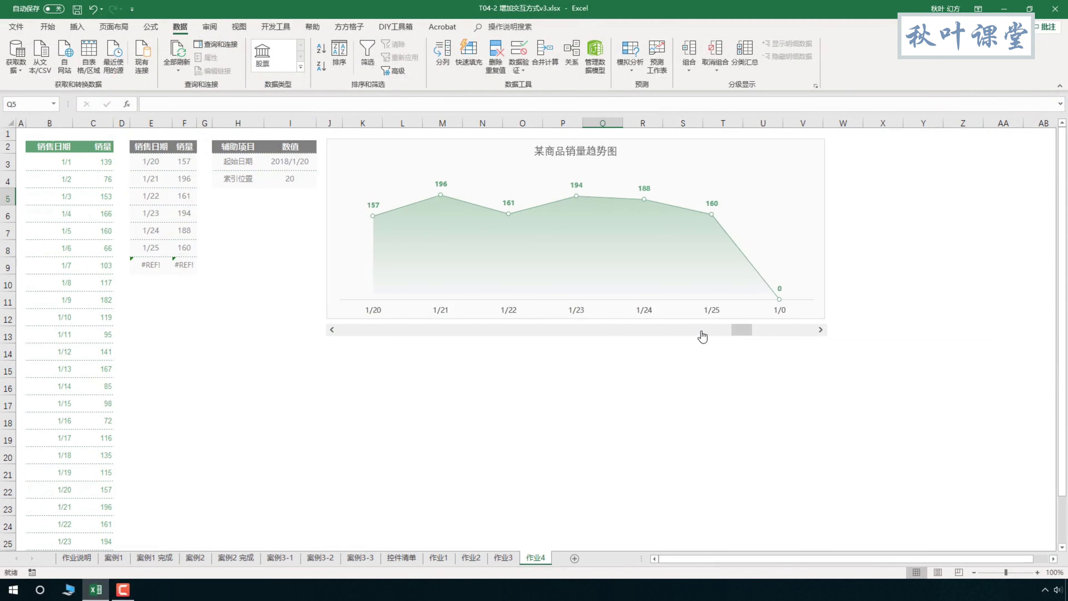
left_click(577, 334)
left_click(577, 336)
left_click(520, 339)
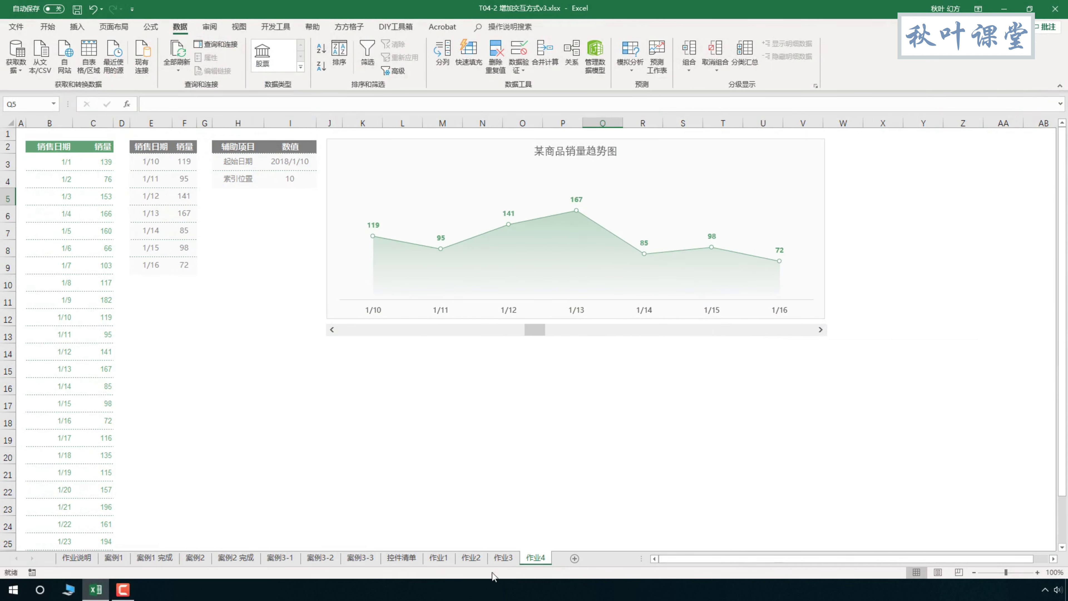
On 作业3, add 项目A and 项目E bars to the chart and remove 项目D's bars.
left_click(505, 558)
left_click(626, 341)
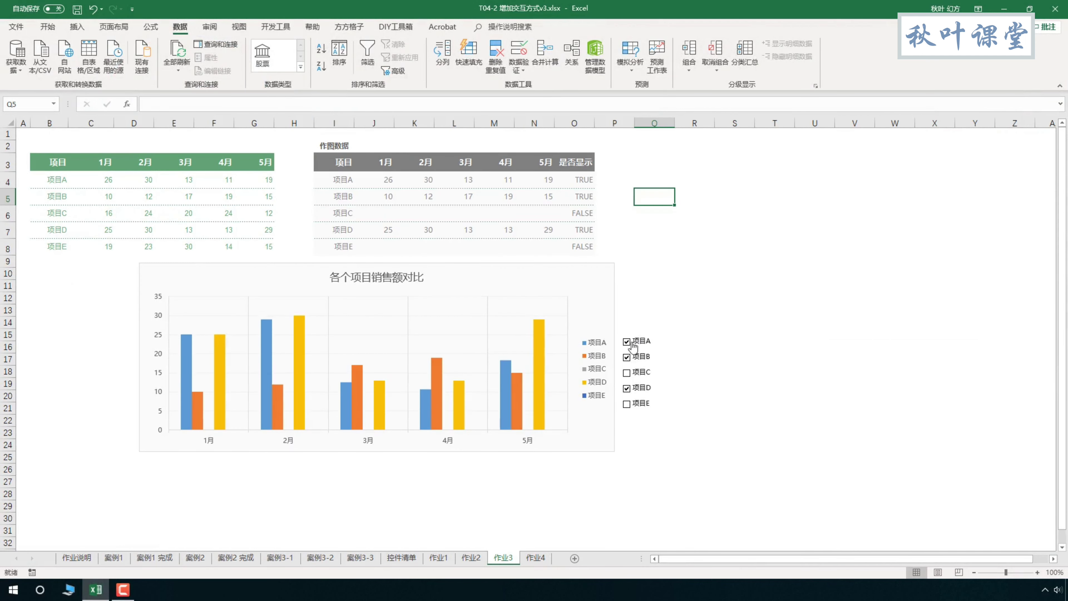
left_click(627, 404)
left_click(627, 388)
On 作业2, raise the target pass rate, then lower it to 68% and 62%.
left_click(471, 558)
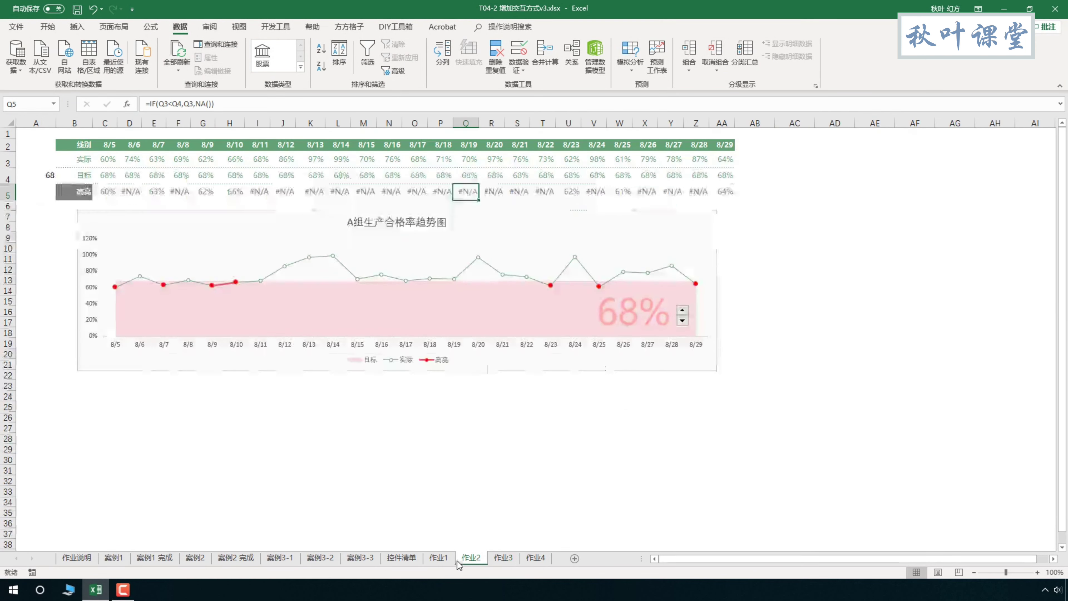
left_click(682, 310)
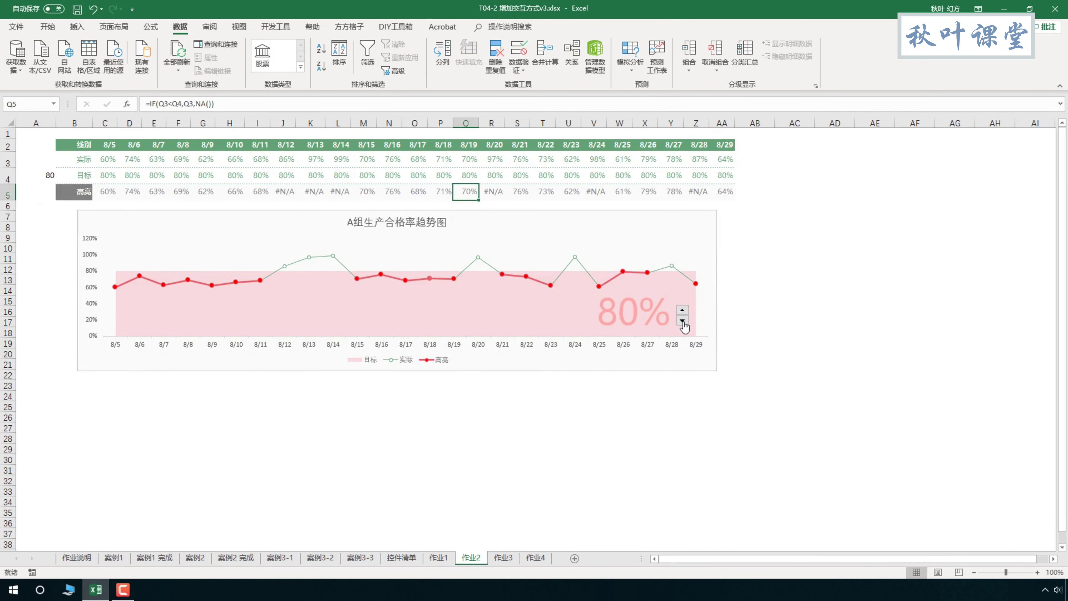
left_click(683, 321)
left_click(683, 321)
left_click(682, 321)
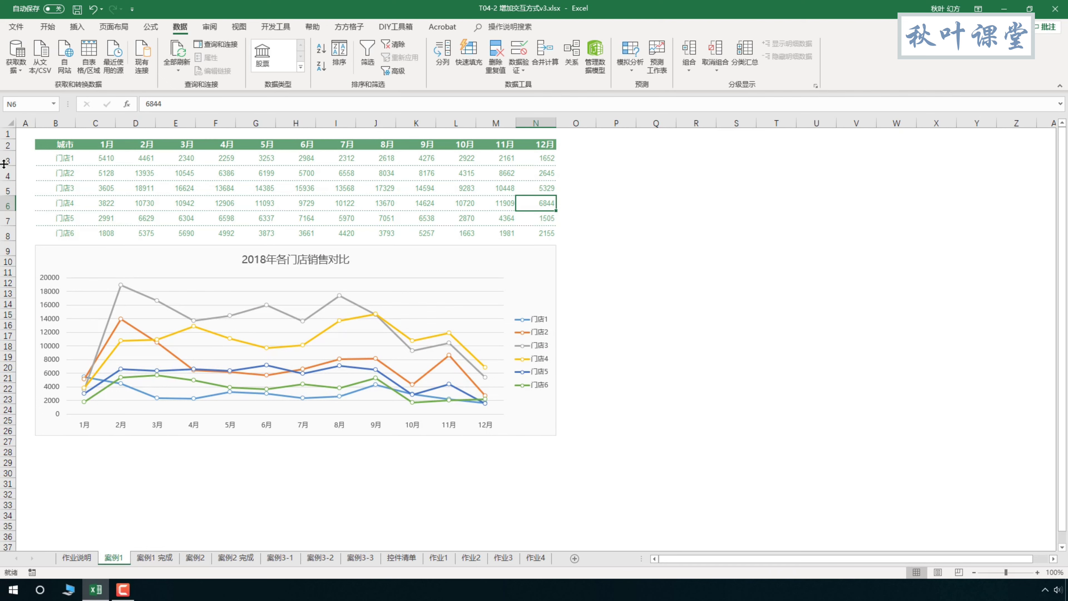
Hide rows 3–7 of the store table, then undo the hiding.
left_click_drag(7, 160, 7, 219)
right_click(8, 210)
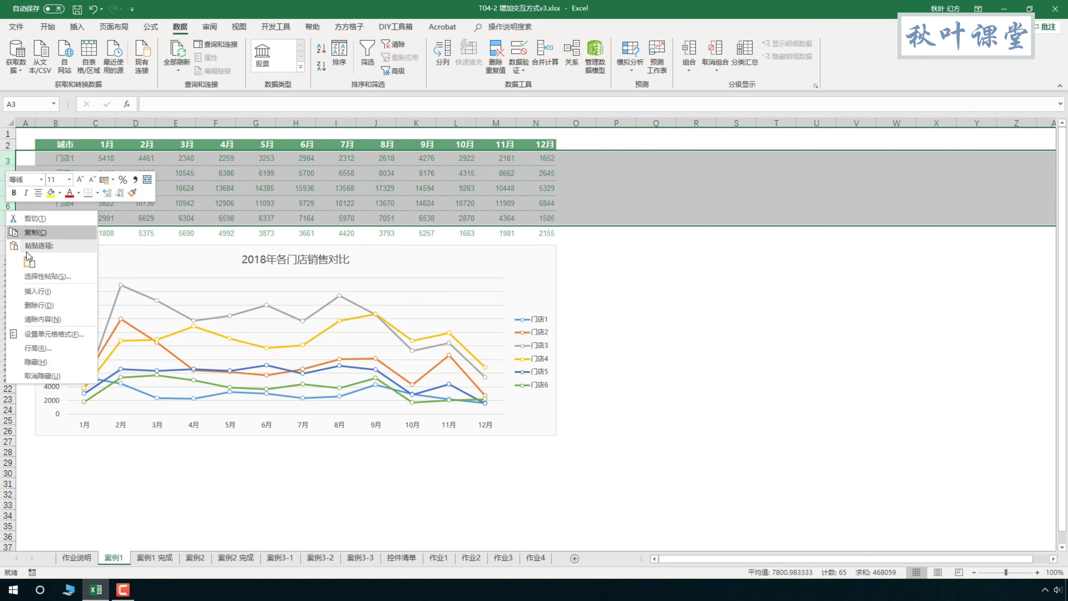
left_click(34, 365)
key("ctrl+z")
Filter the store table's 城市 column in B2 to show only 门店1.
left_click(63, 144)
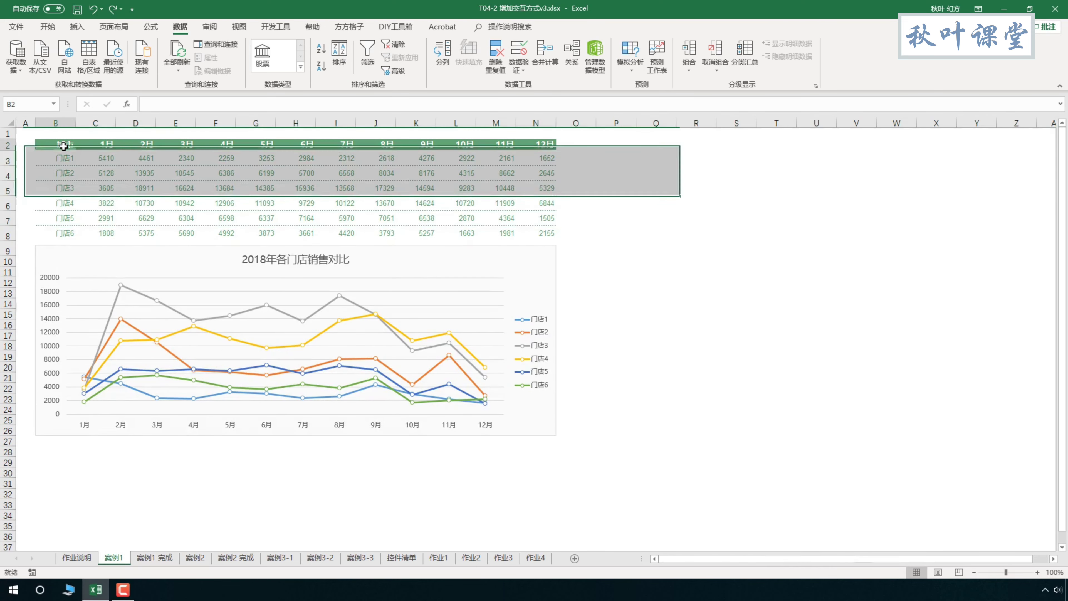
left_click(367, 54)
left_click(70, 144)
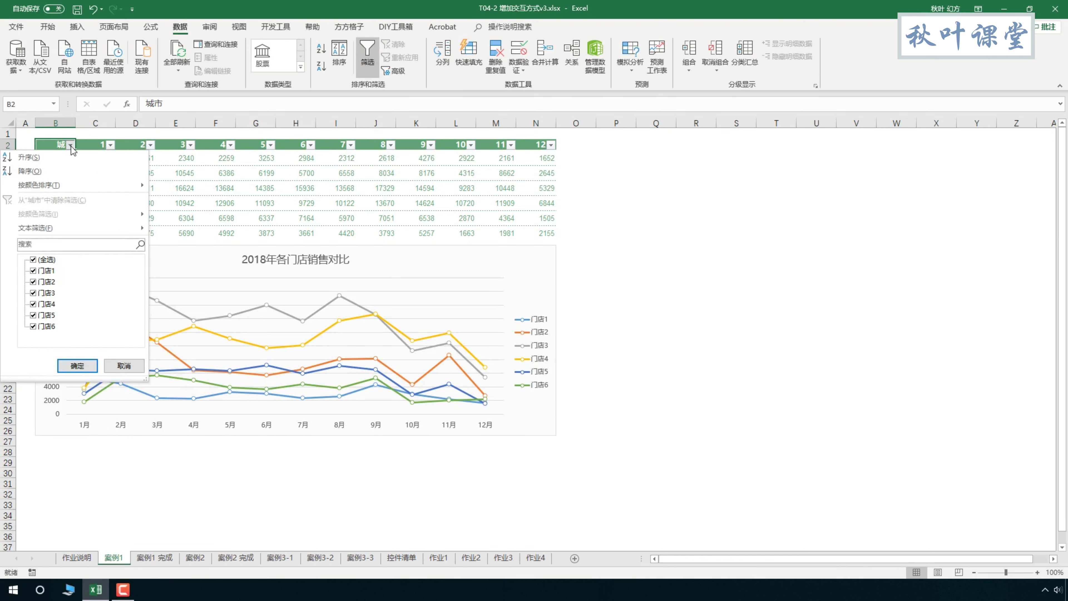
left_click(46, 259)
left_click(45, 271)
left_click(80, 365)
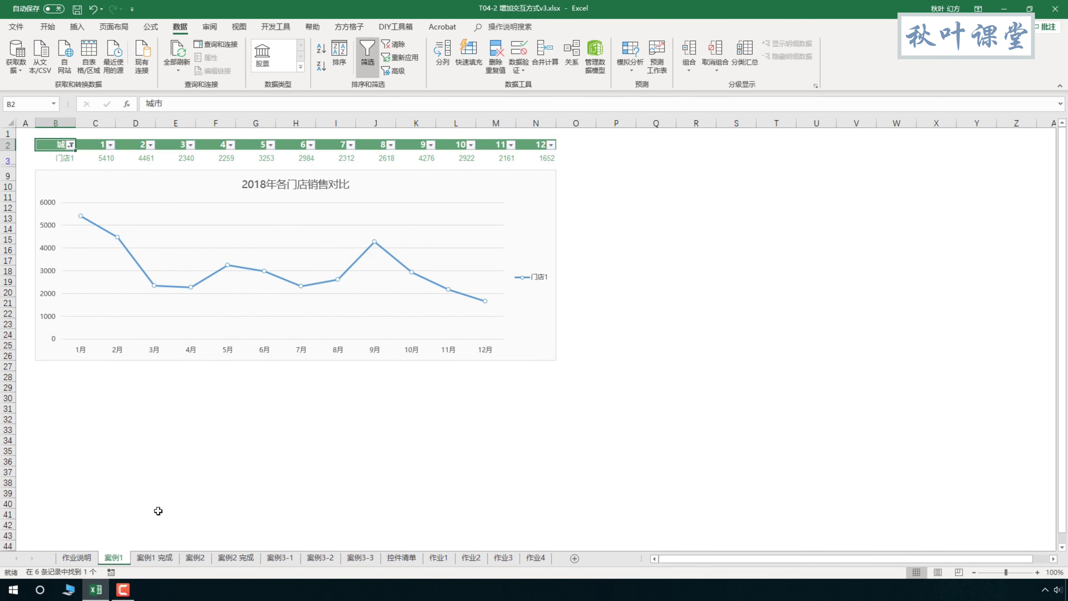
On 案例1 完成, deselect 门店2, 门店5, 门店1 and 门店4 in the slicer, then clear the filter.
left_click(166, 558)
left_click(596, 284)
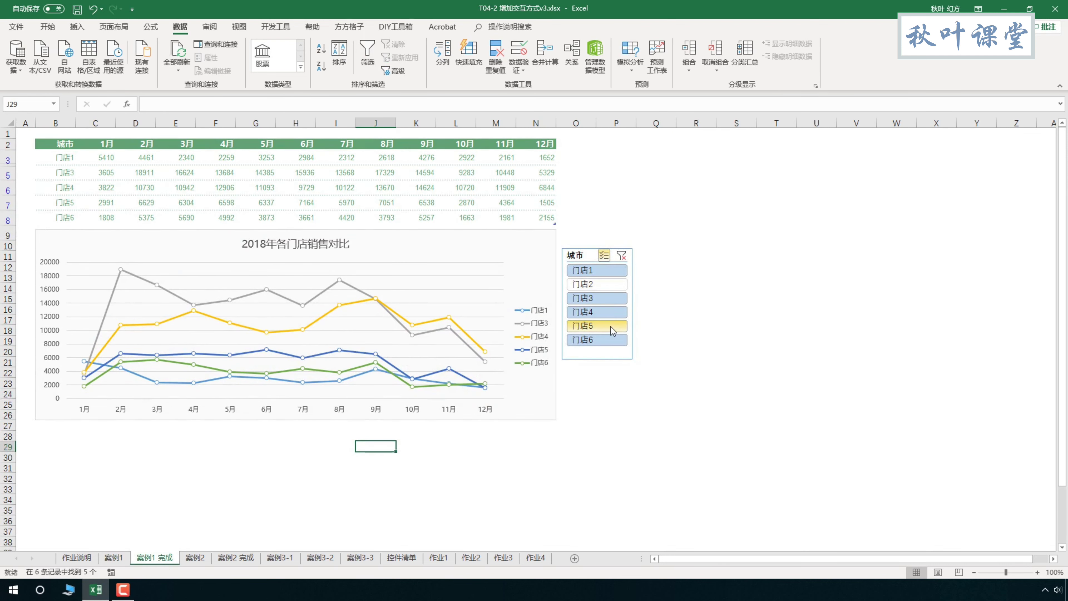
left_click(597, 326)
left_click(600, 272)
left_click(596, 312)
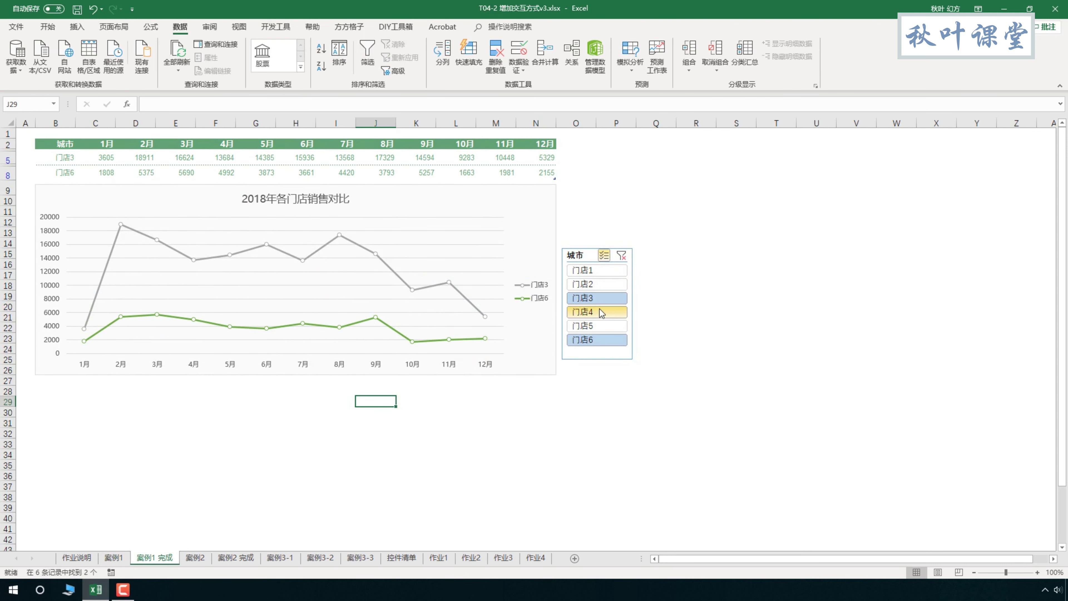
left_click(621, 255)
Remove 门店3 and 门店6, then show single stores in turn, ending on 门店1.
left_click(596, 339)
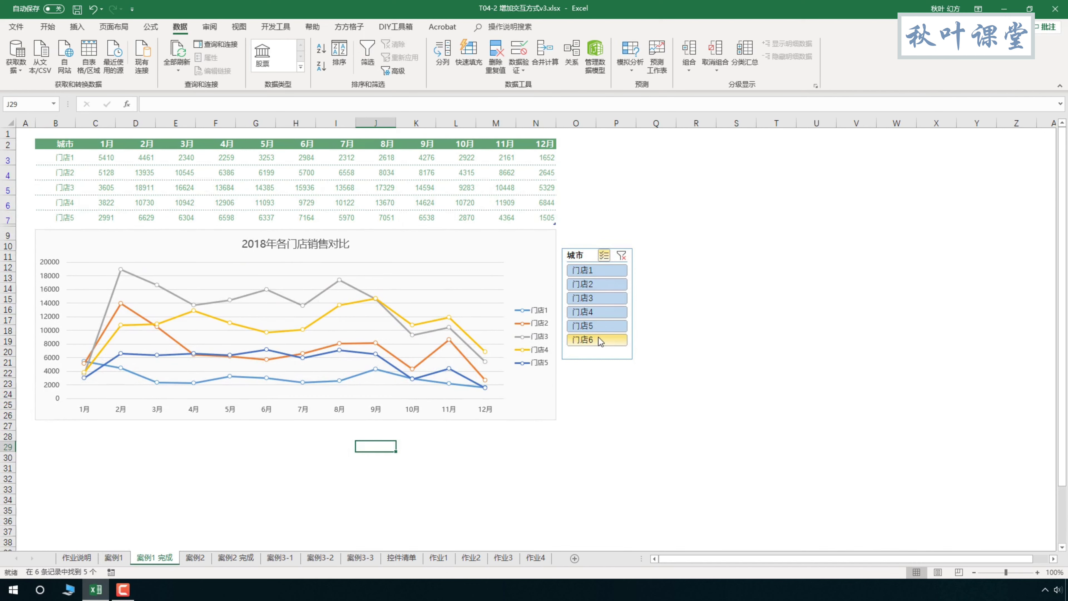
left_click(596, 298)
left_click(606, 272)
left_click(597, 284)
left_click(597, 311)
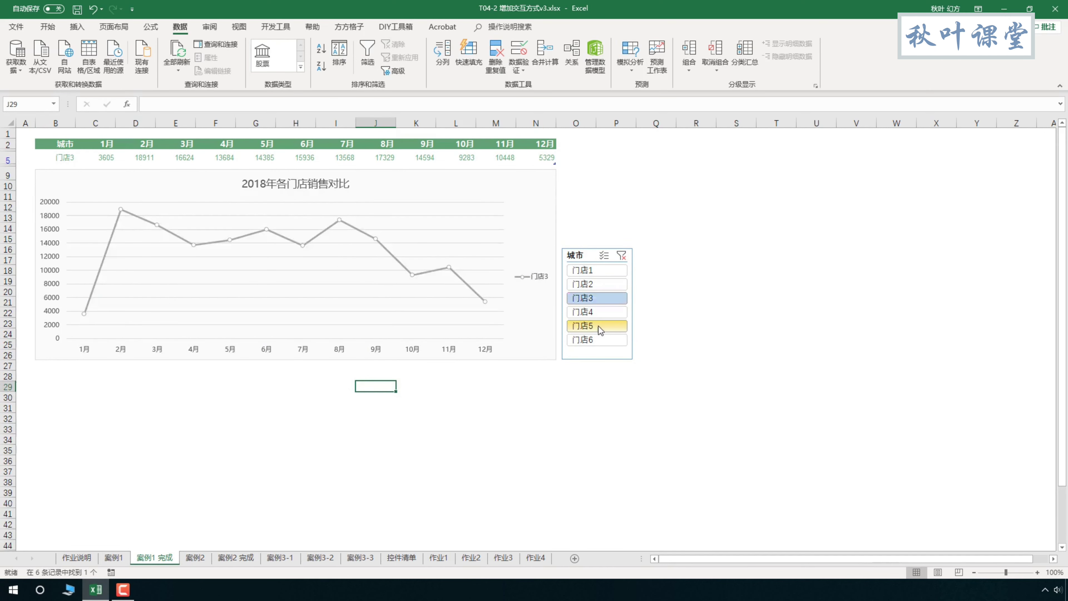
left_click(596, 340)
left_click(596, 326)
left_click(597, 284)
left_click(596, 270)
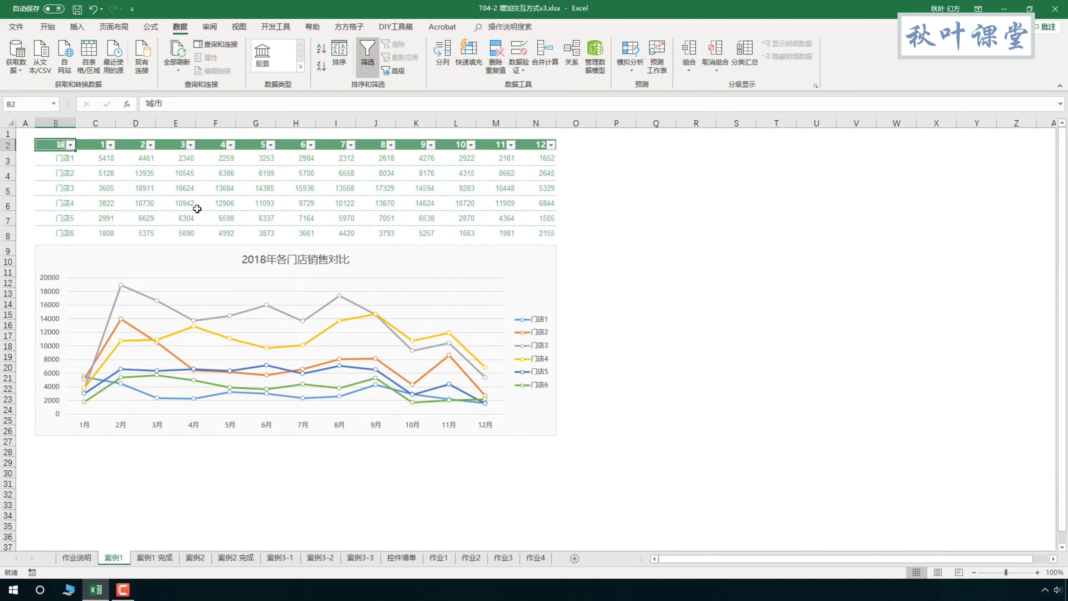
Convert the store data B2:N8 into an Excel table.
left_click(185, 202)
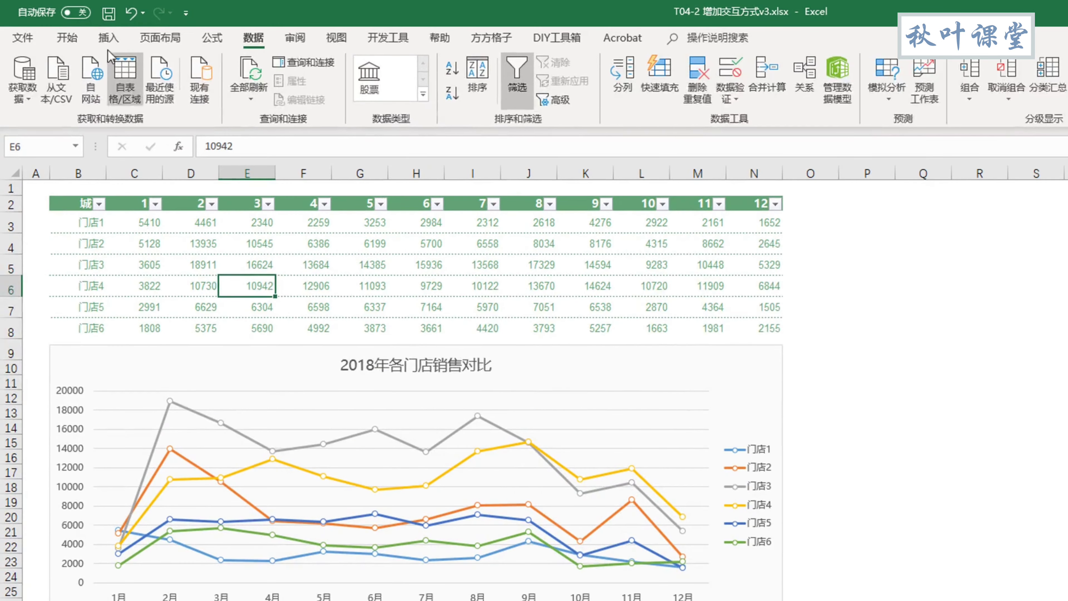
left_click(77, 26)
left_click(118, 78)
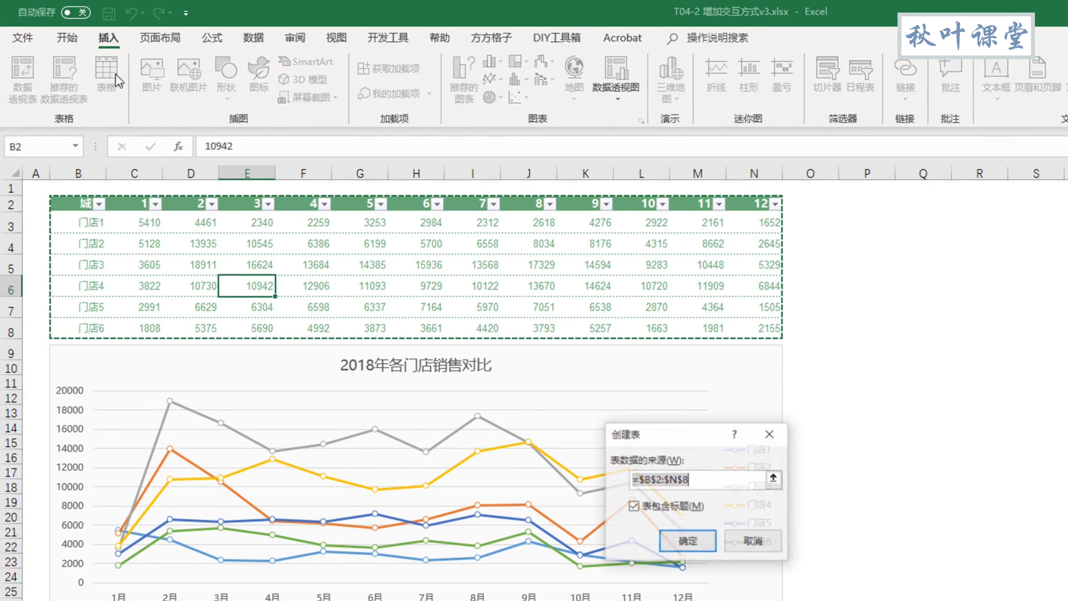
left_click(678, 540)
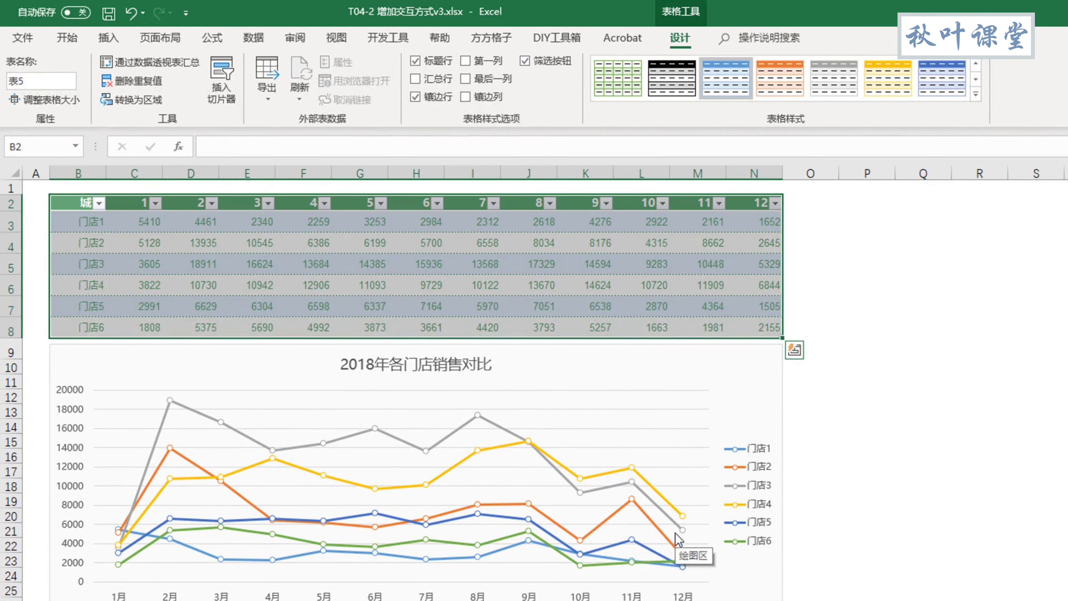
left_click(866, 333)
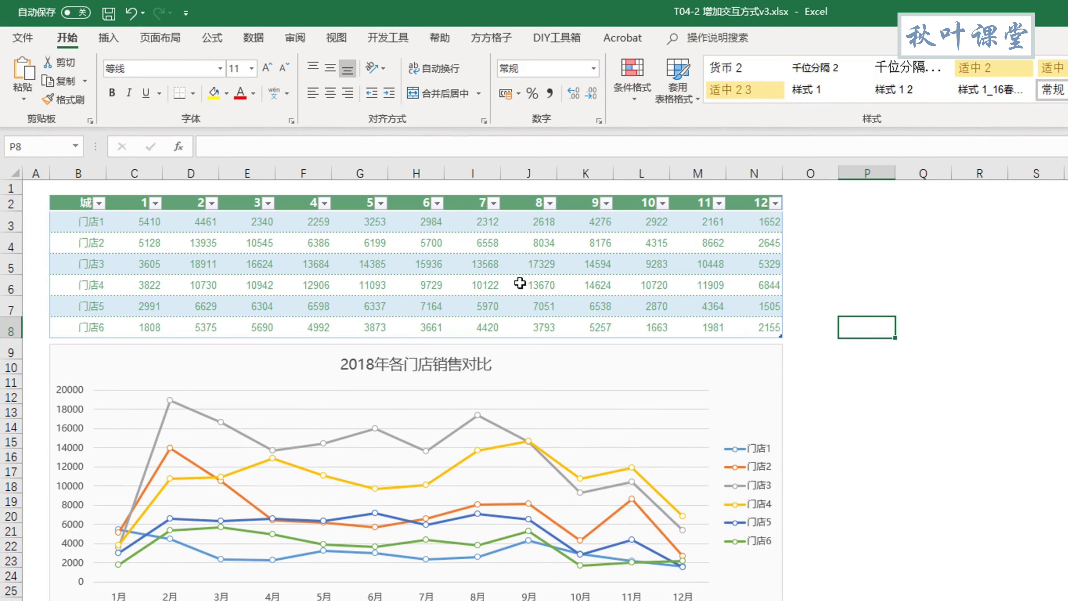
Insert a 城市 slicer for the new table.
left_click(530, 274)
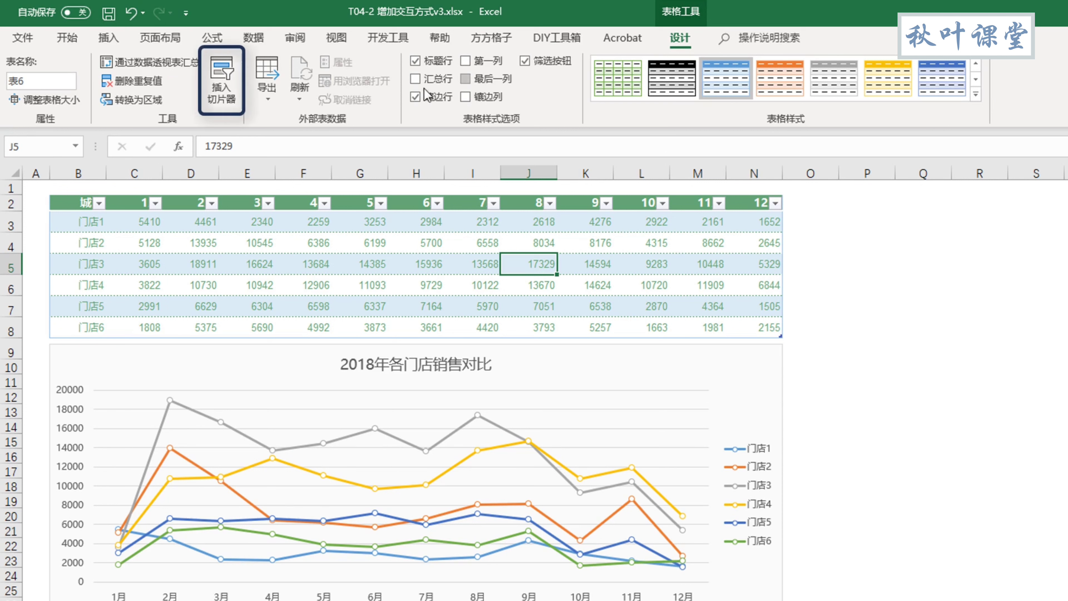
left_click(223, 86)
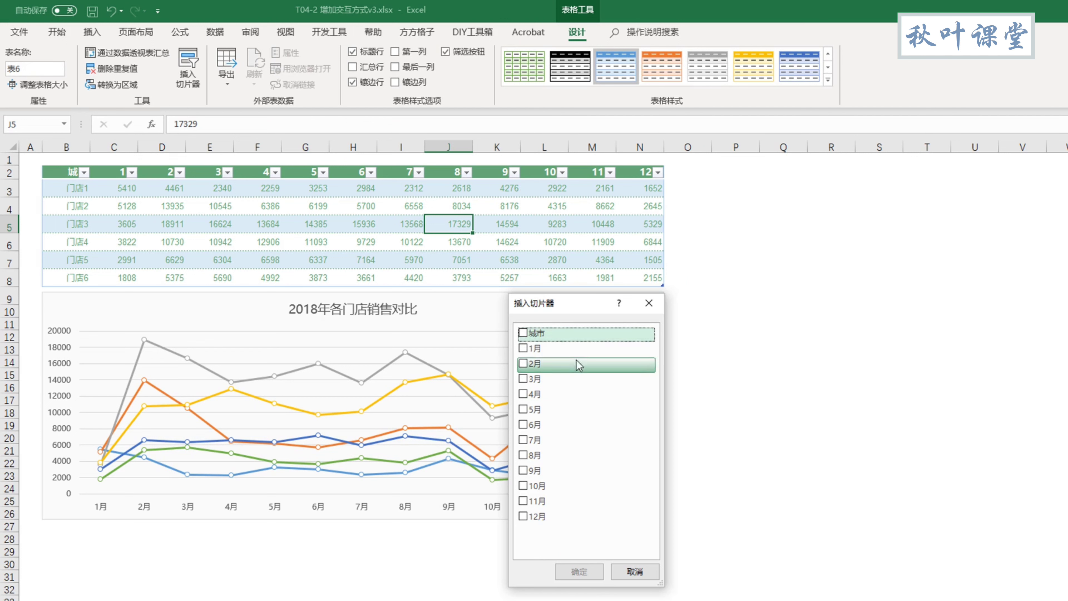
left_click(571, 338)
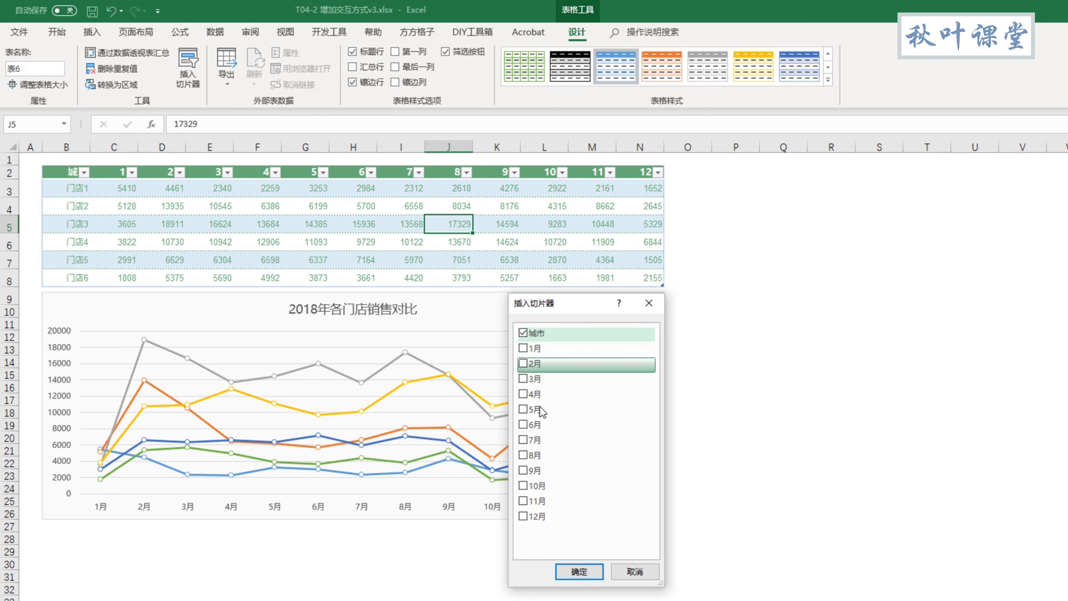
left_click(578, 572)
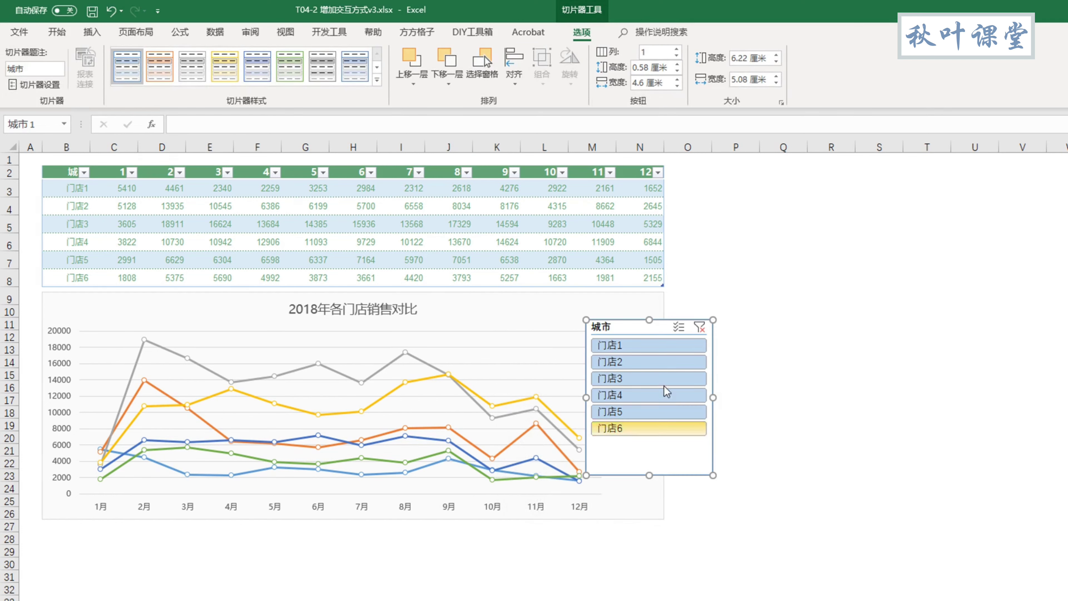
Move the 城市 slicer right of the chart and shrink it to 5.48×3.52 cm.
mouse_move(686, 332)
left_mouse_down()
mouse_move(479, 411)
mouse_move(496, 421)
mouse_move(740, 313)
left_mouse_up()
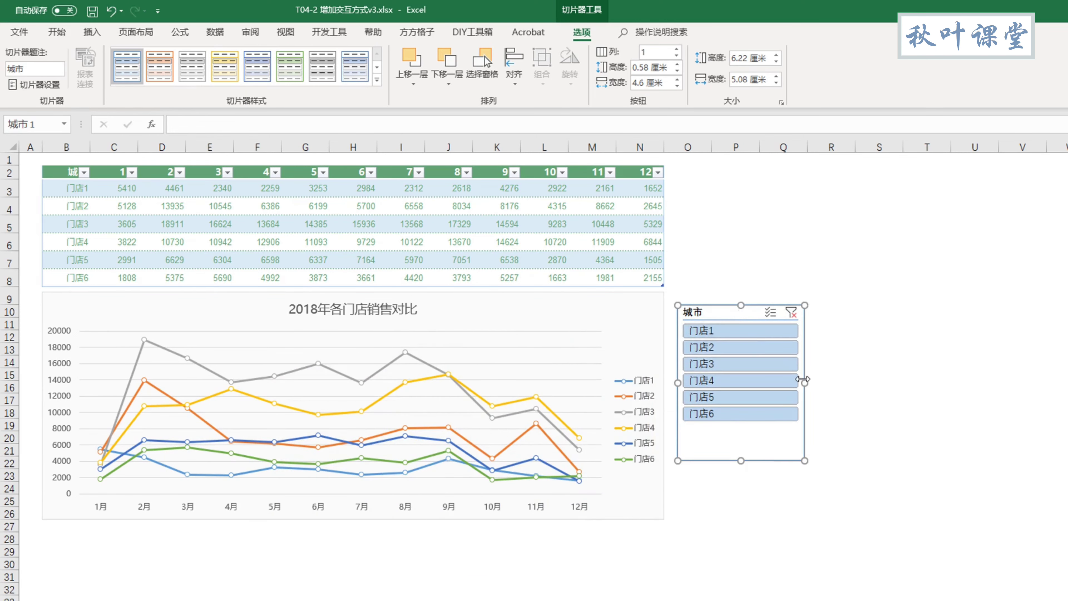
left_click_drag(804, 382, 765, 382)
left_click_drag(742, 460, 723, 441)
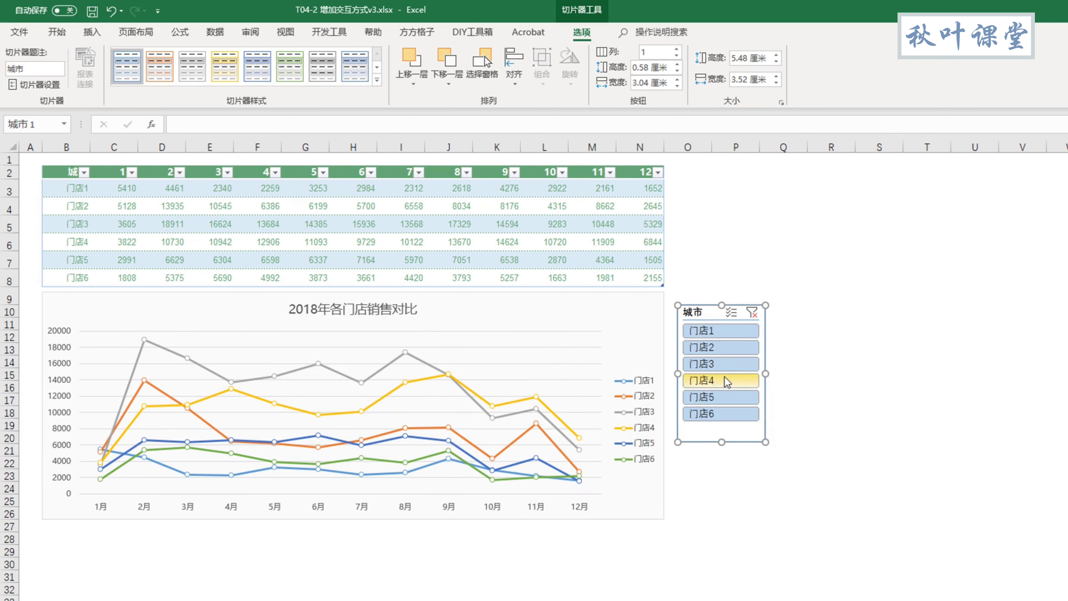
Use the slicer to show single stores: 门店4, 门店2, 门店3, 门店5, then 门店2.
left_click(720, 380)
left_click(725, 346)
left_click(724, 364)
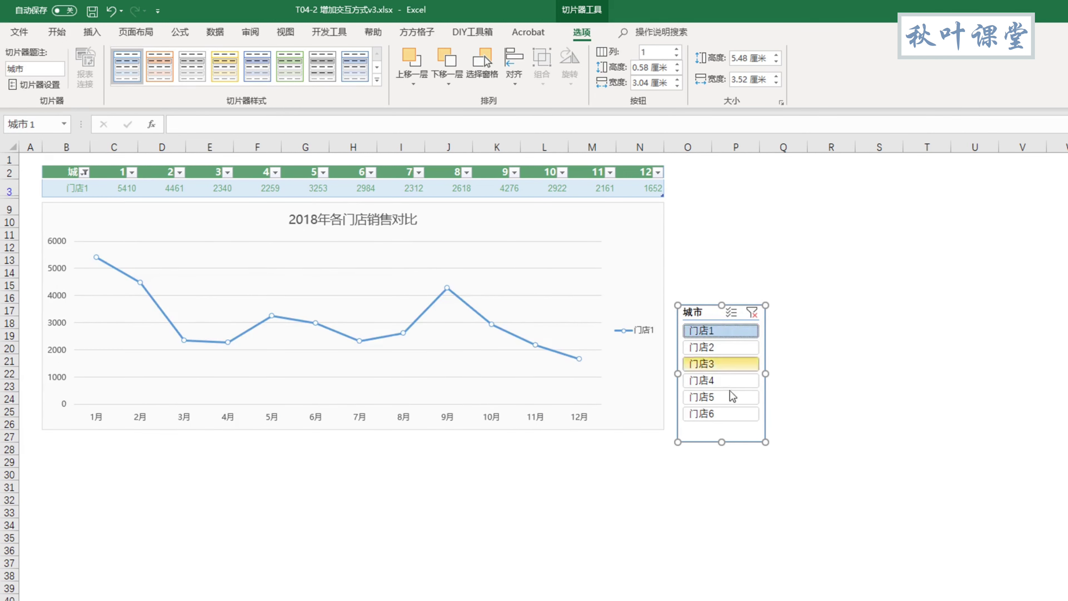
left_click(732, 397)
left_click(721, 346)
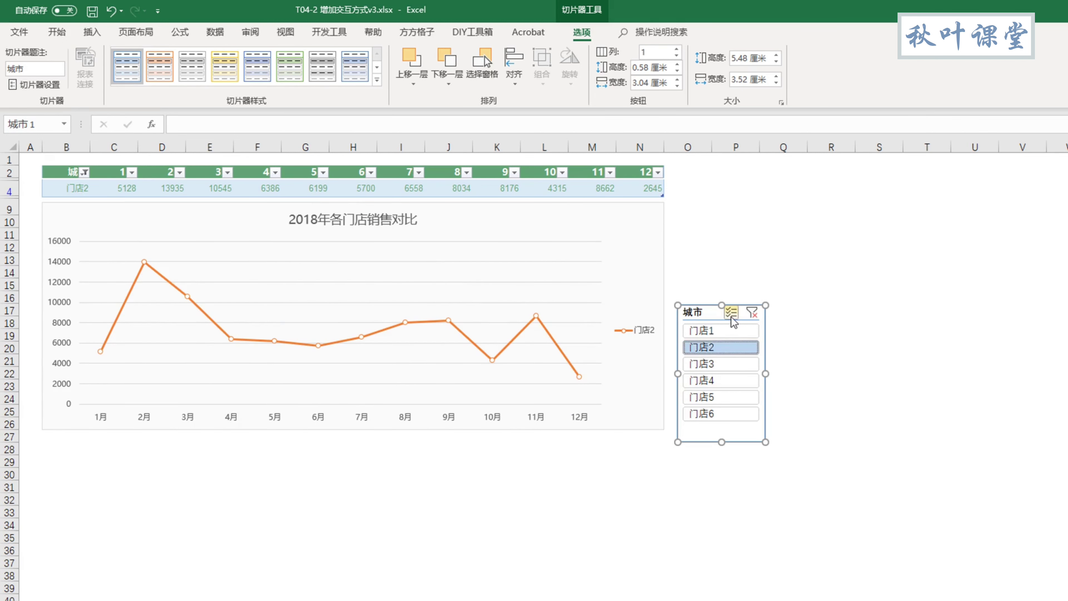
With Multi-Select, add 门店4 and 门店6, clear the filter, then show only 门店3.
left_click(731, 312)
left_click(720, 380)
left_click(723, 413)
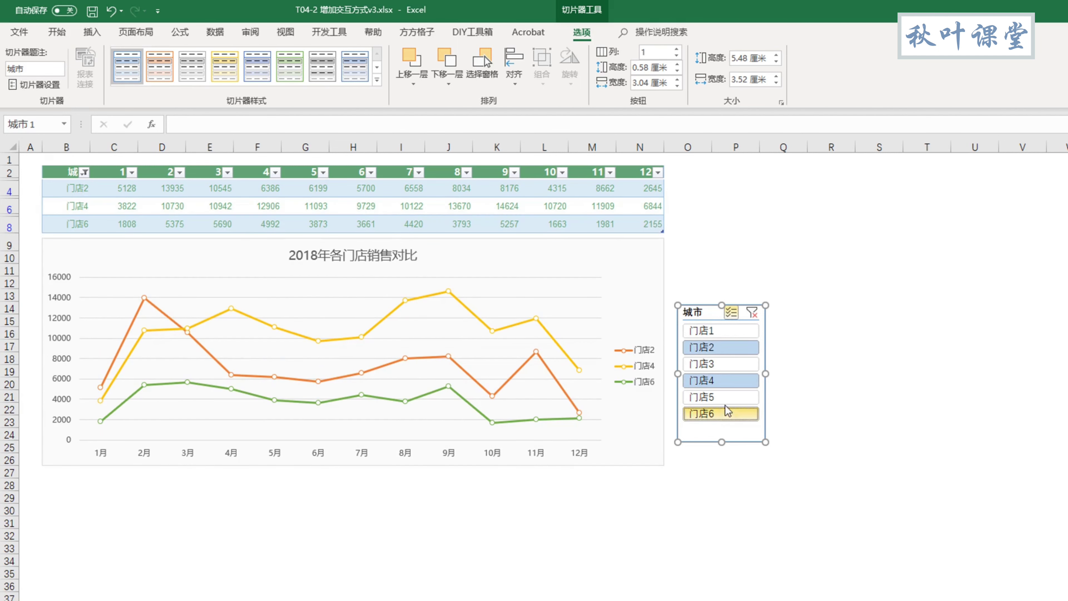
left_click(751, 315)
left_click(731, 311)
left_click(724, 364)
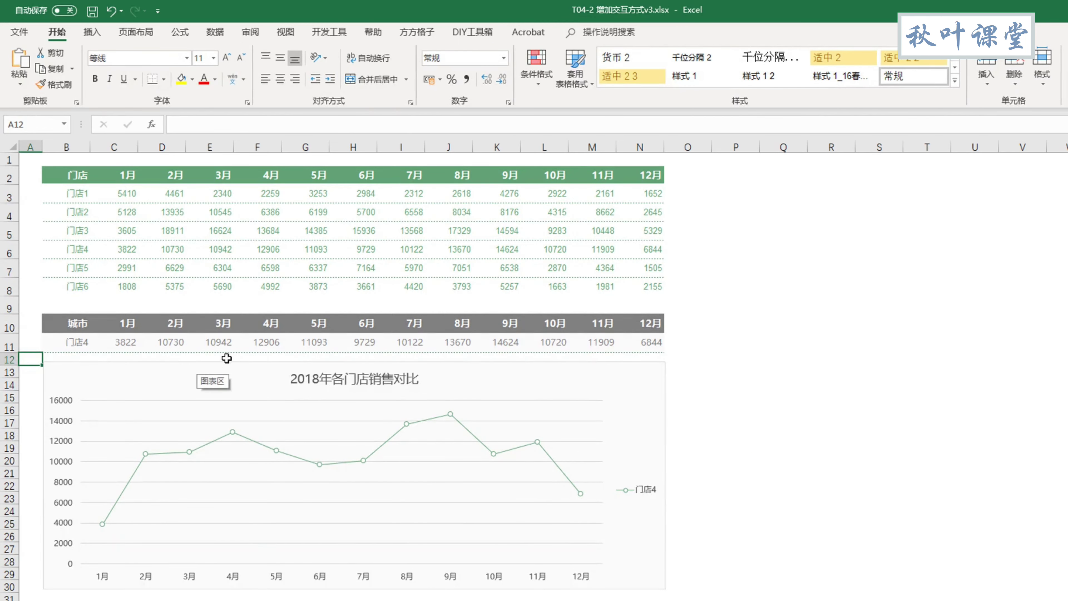
Type store numbers into B11 to switch it to 门店3, then 门店1.
double_click(82, 343)
type("3")
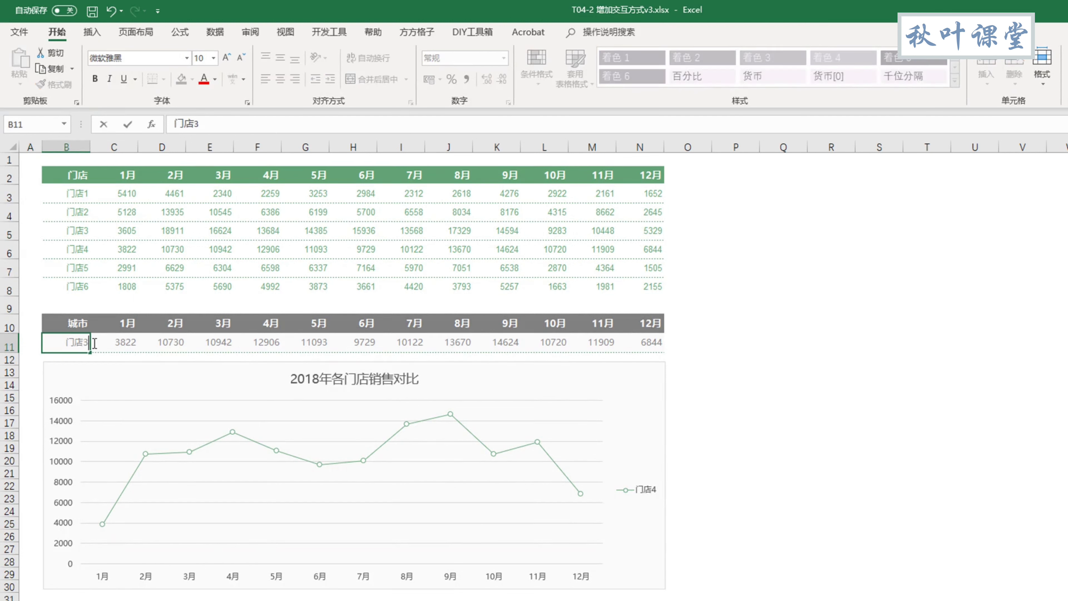
key("Return")
double_click(87, 343)
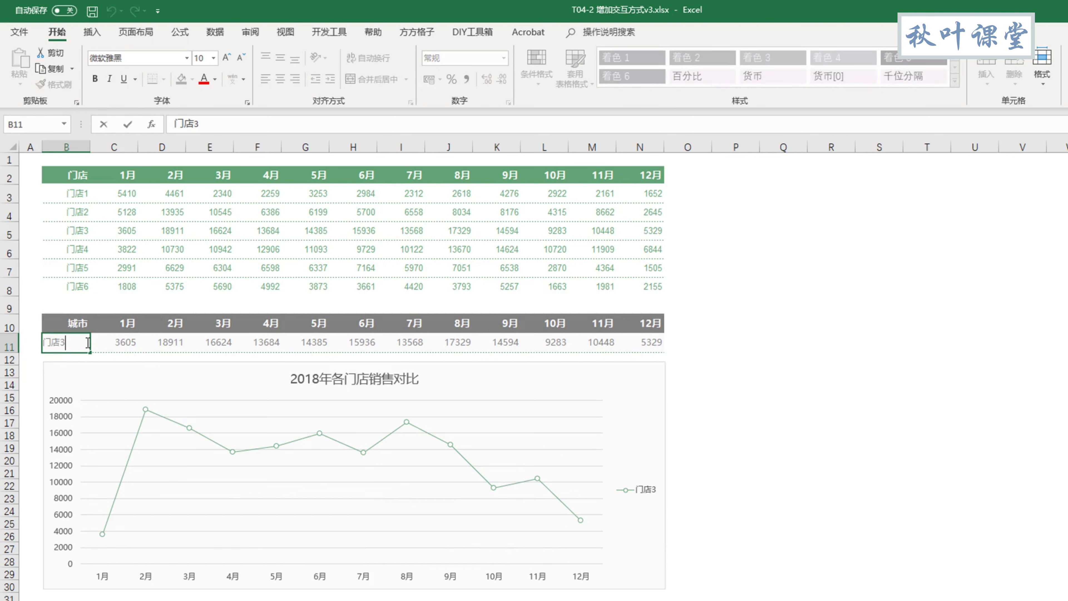
key("BackSpace")
type("1")
key("Return")
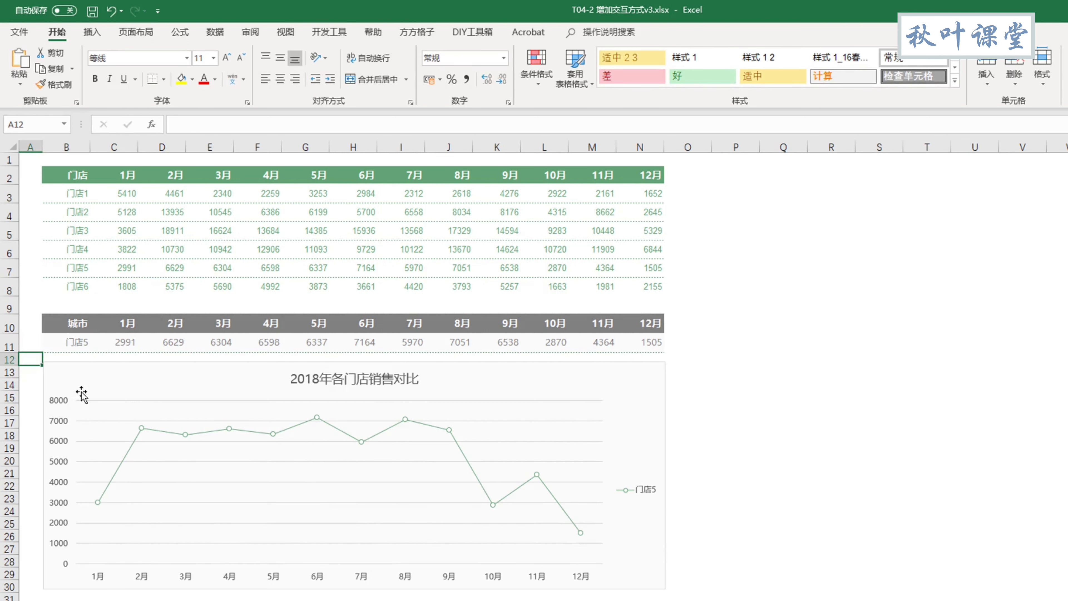
Pick 门店3 and then 门店6 from B11's dropdown list.
left_click(80, 343)
left_click(96, 345)
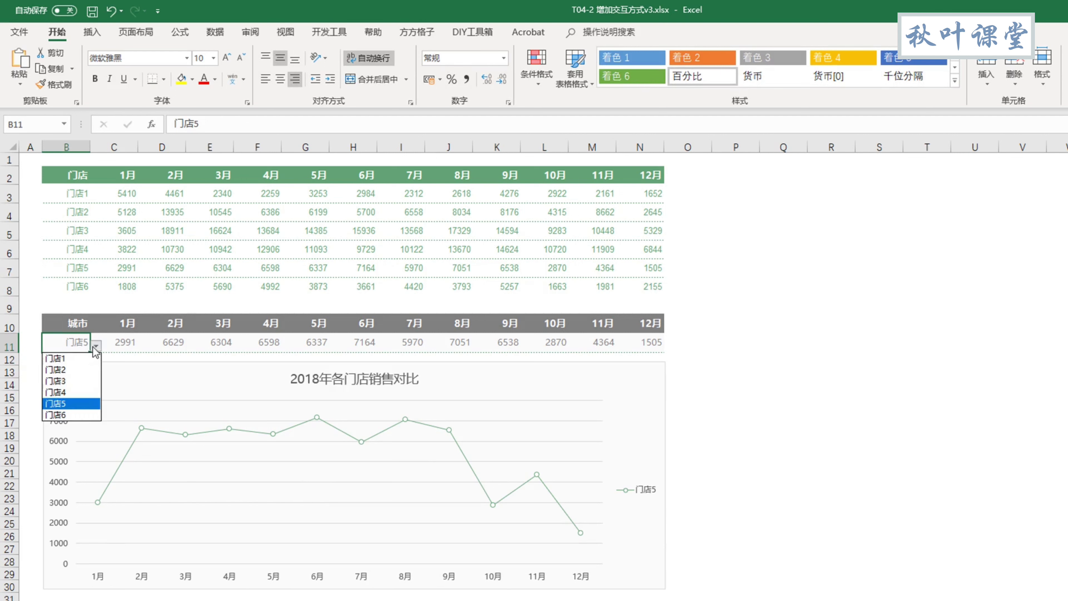
left_click(71, 382)
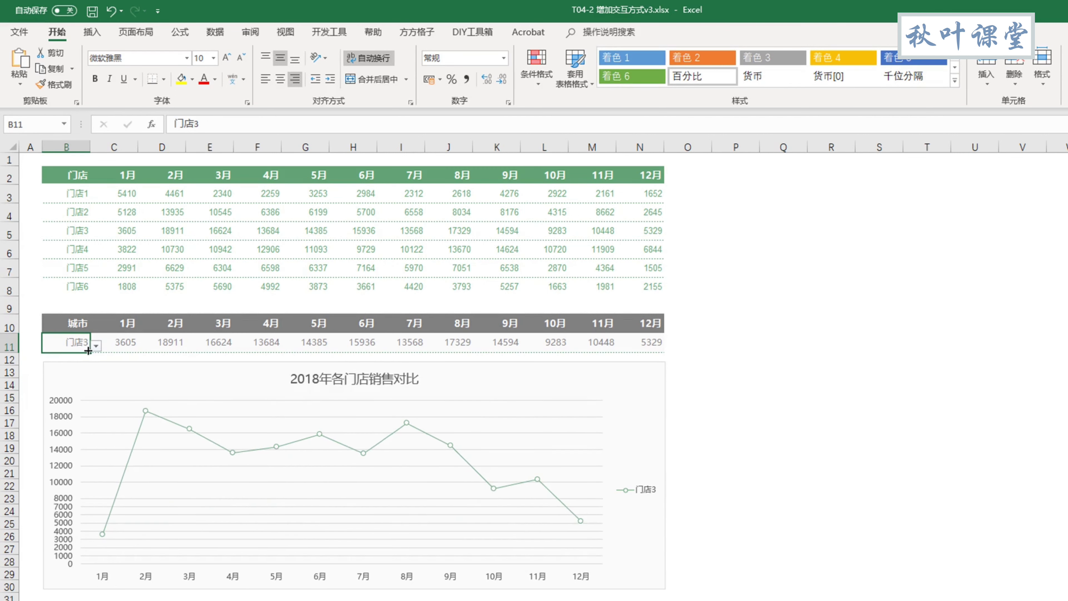
left_click(96, 346)
left_click(78, 414)
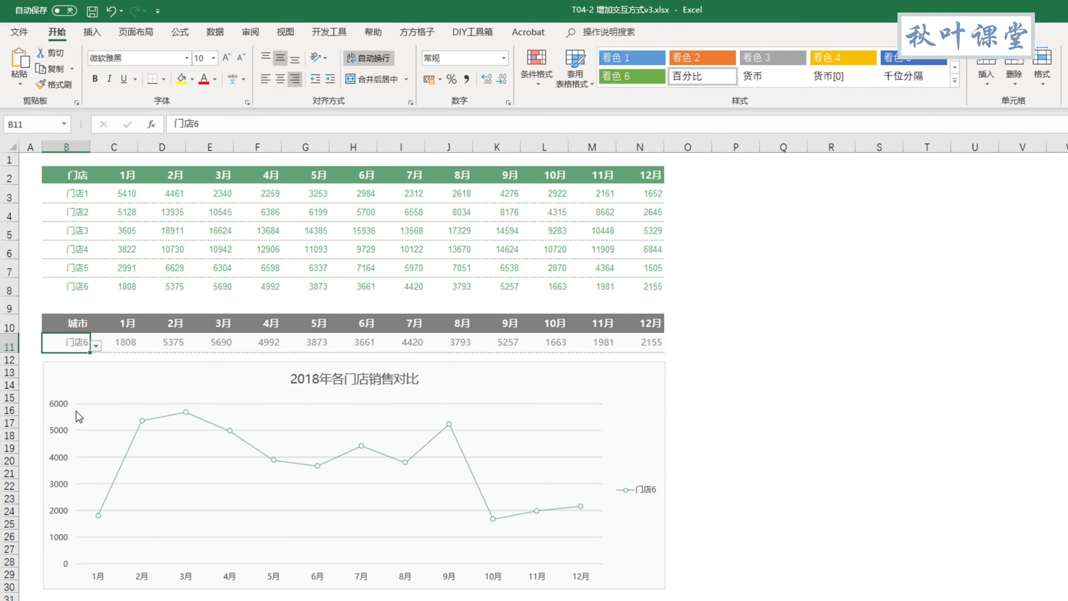
Choose 门店1 from B11's dropdown so the chart plots its sales, peaking at 5410.
double_click(80, 343)
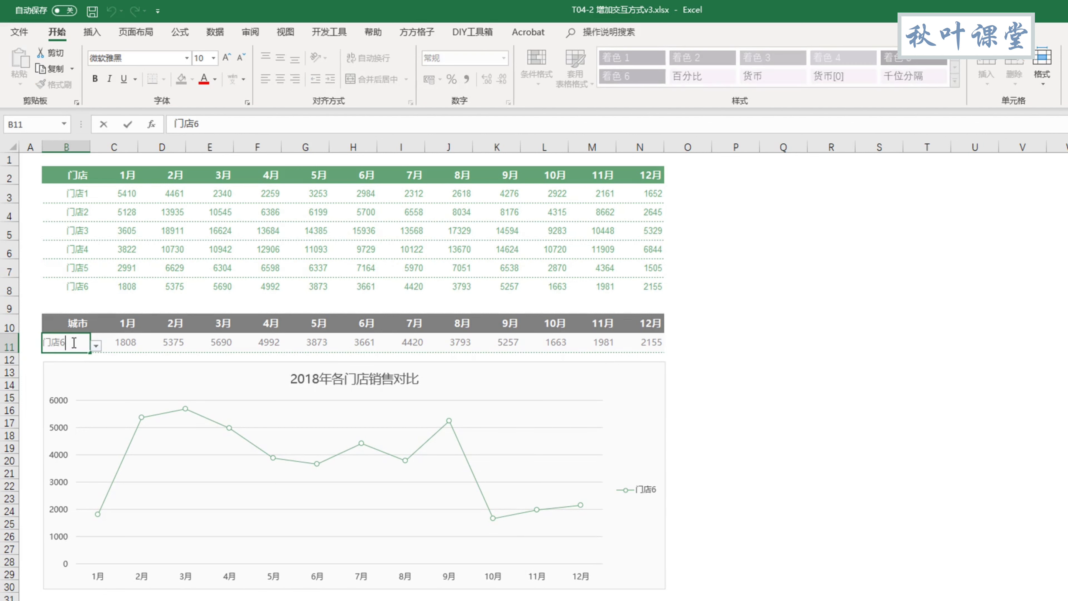
key("Return")
left_click(81, 346)
left_click(96, 346)
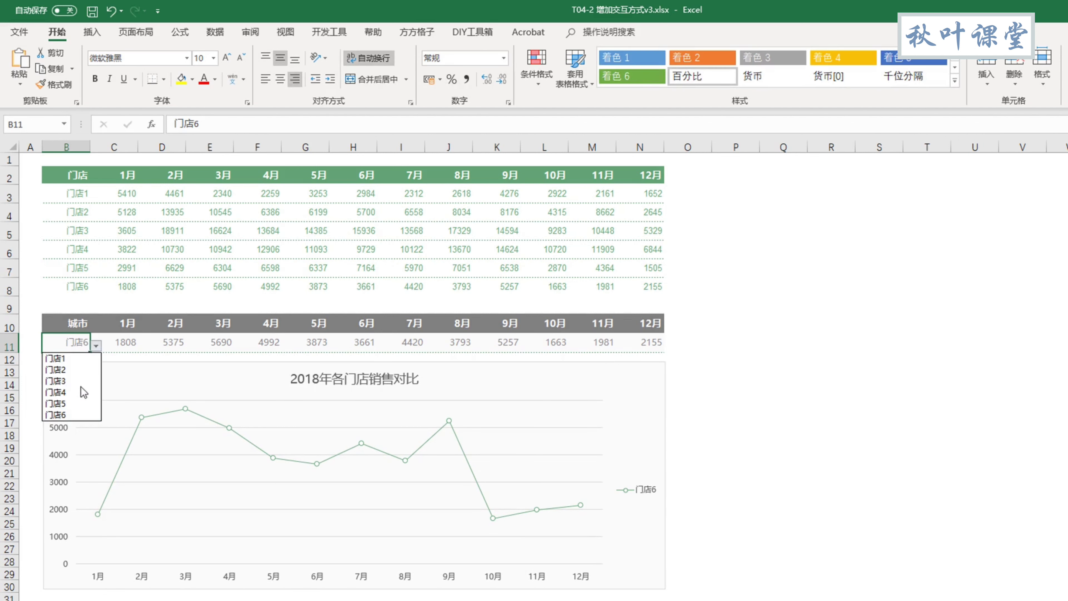
left_click(79, 389)
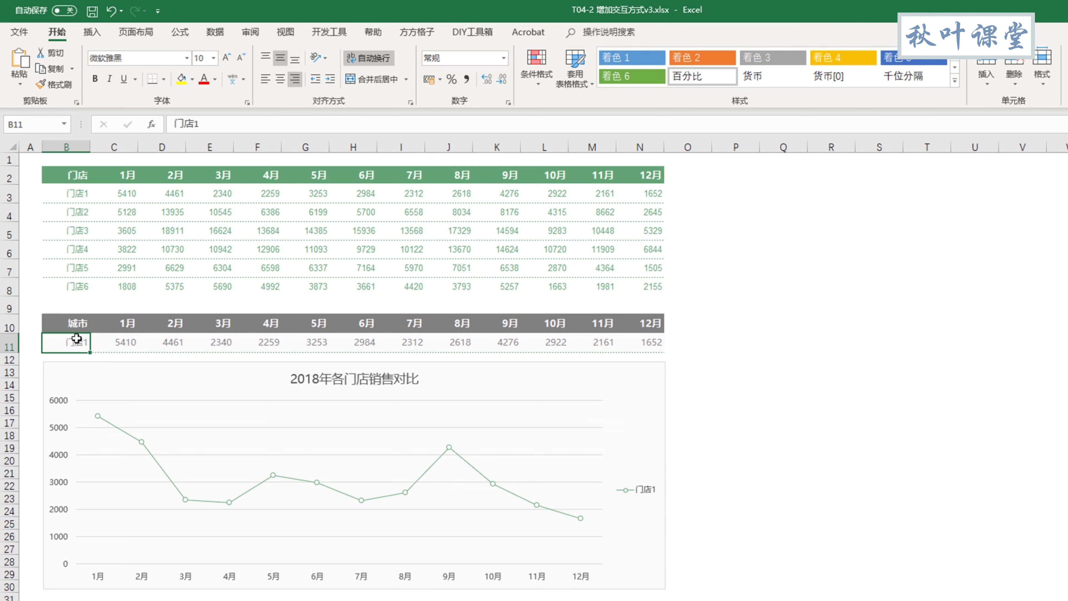
Give B11 a 序列 (List) validation with source =$B$3:$B$8, then pick 门店5 from it.
left_click_drag(82, 190, 83, 286)
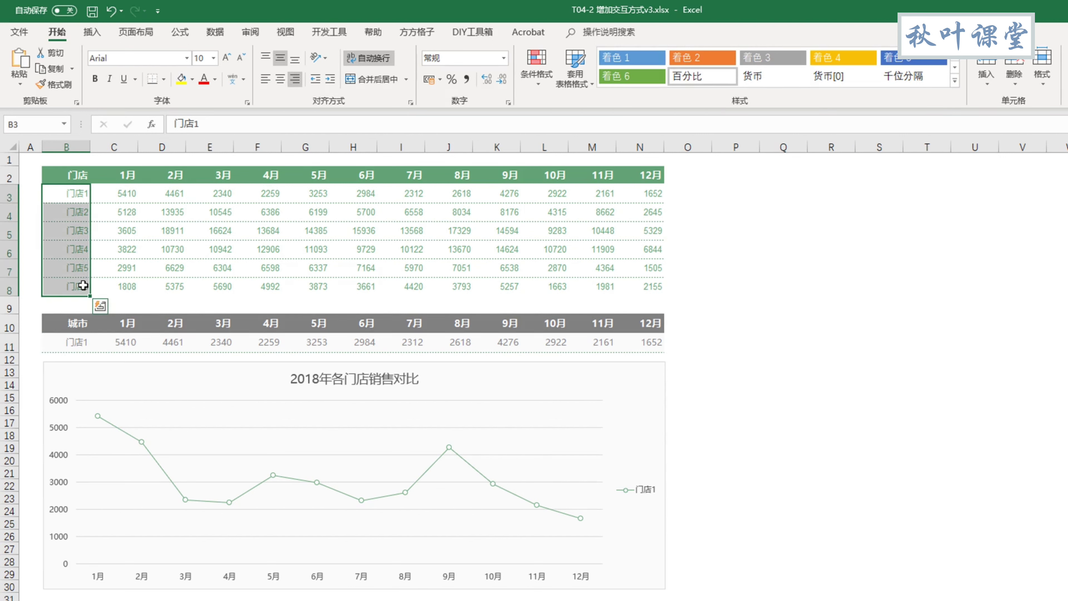
left_click(70, 342)
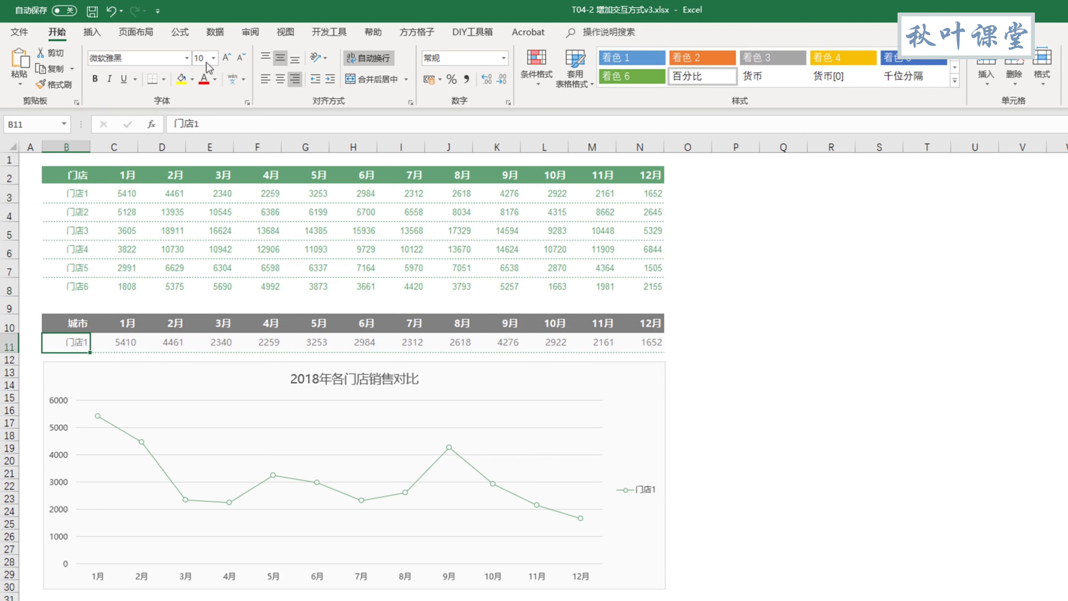
left_click(217, 34)
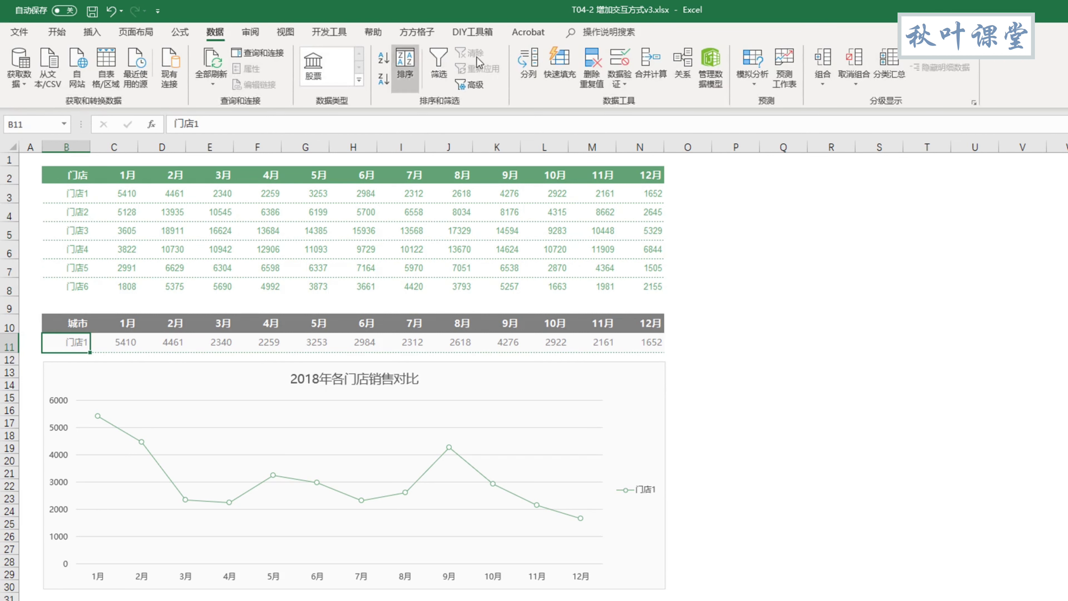
left_click(628, 65)
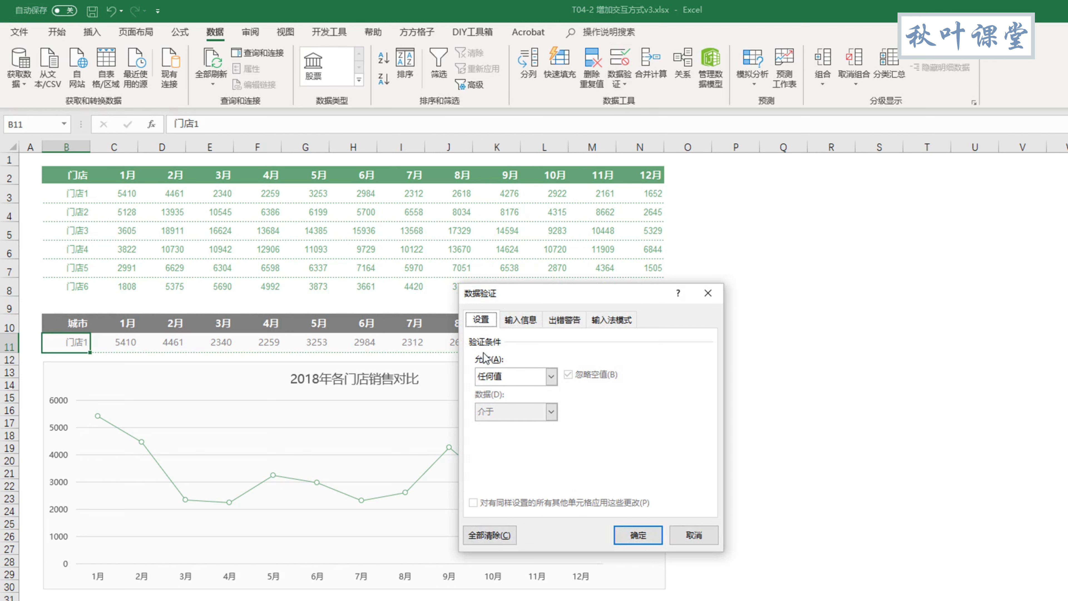
left_click(493, 376)
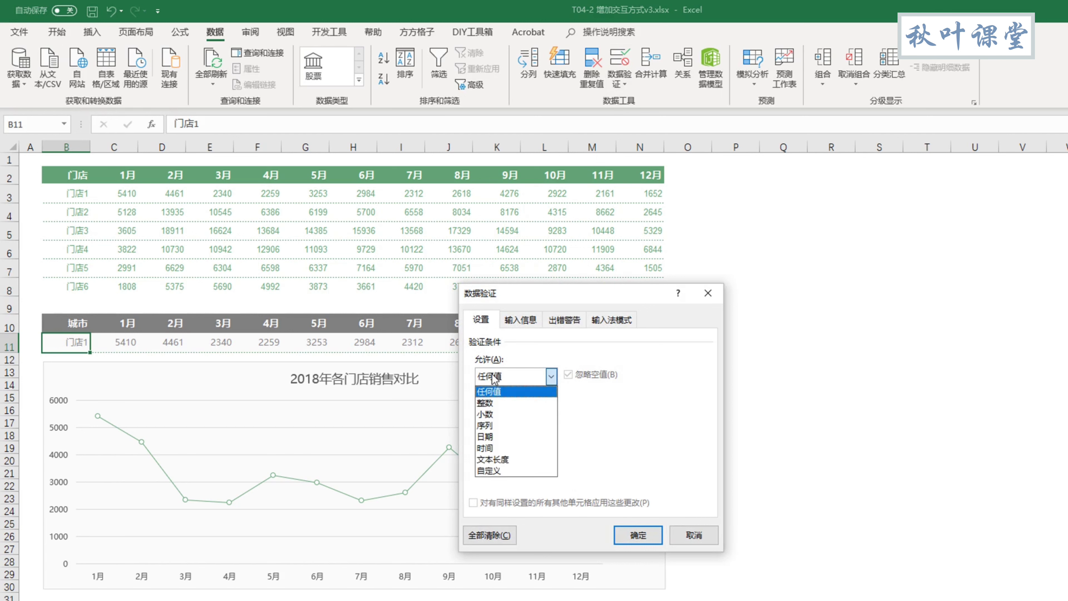
left_click(488, 426)
left_click(497, 445)
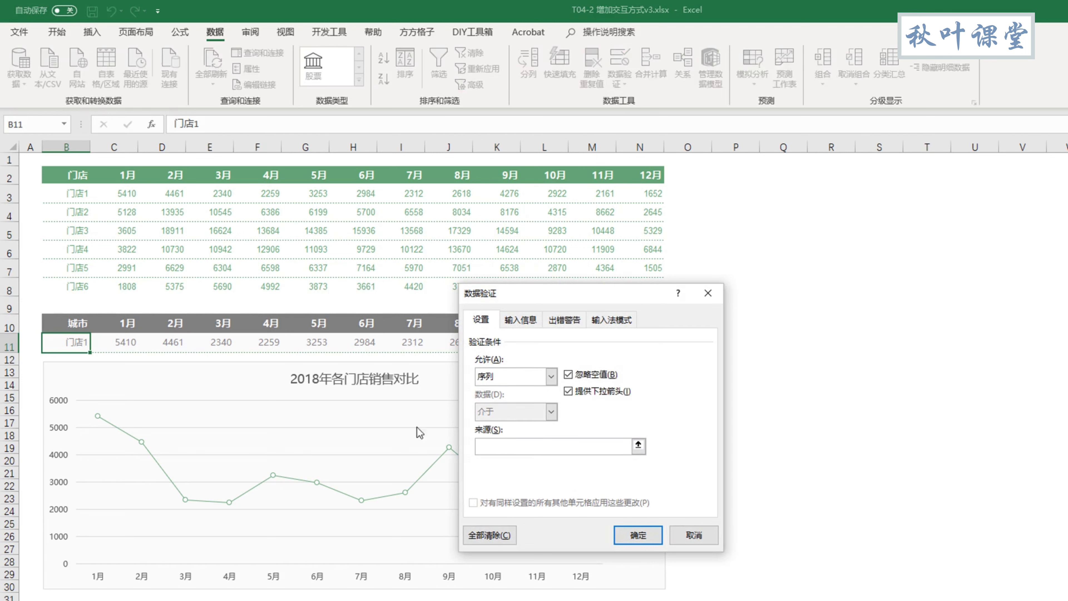
left_click_drag(80, 198, 74, 294)
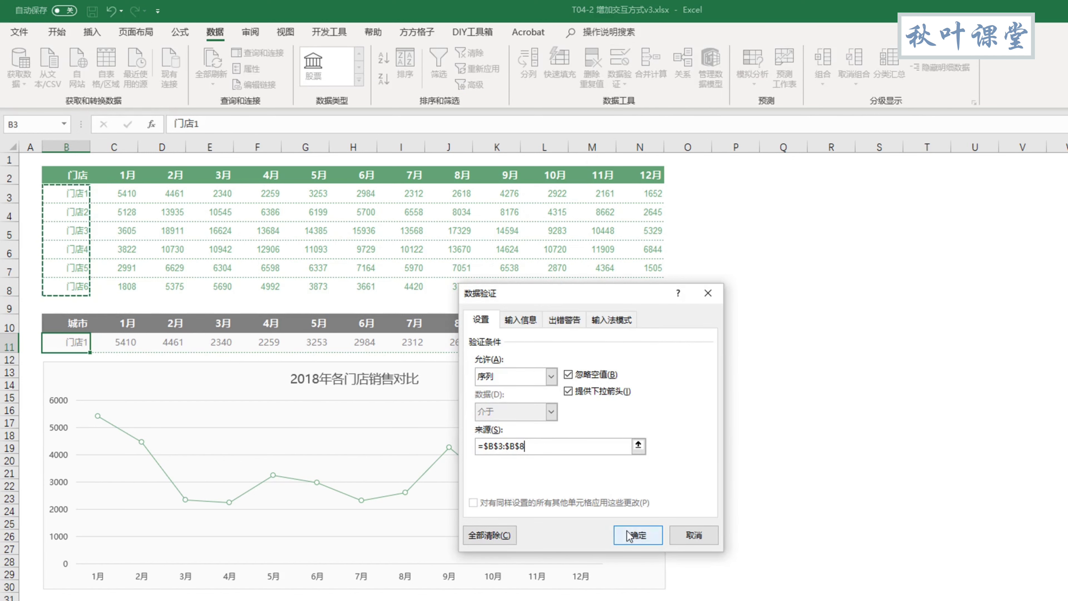
left_click(627, 531)
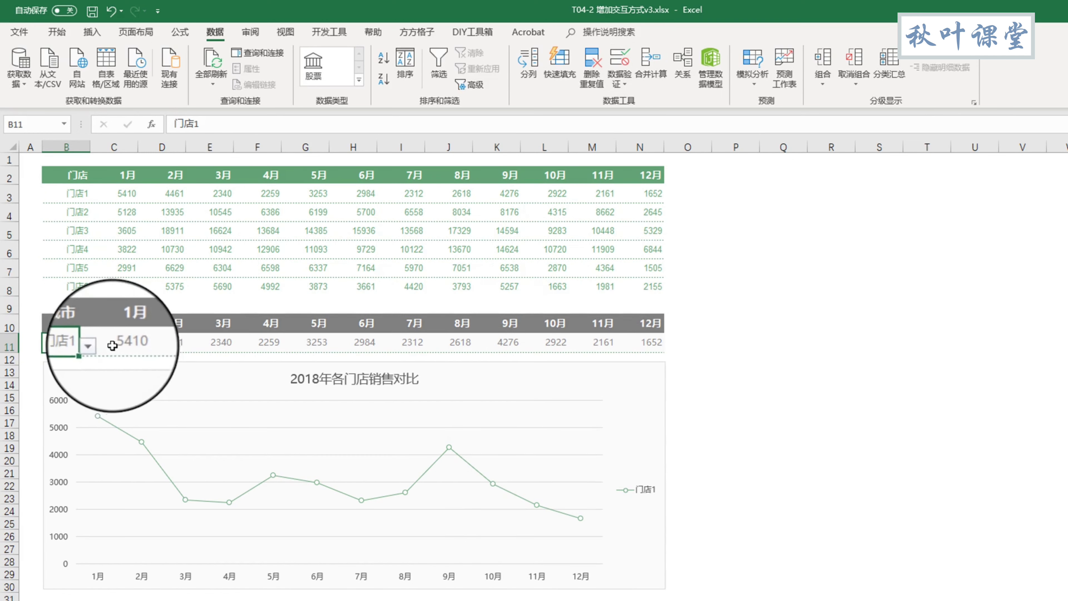
left_click(96, 346)
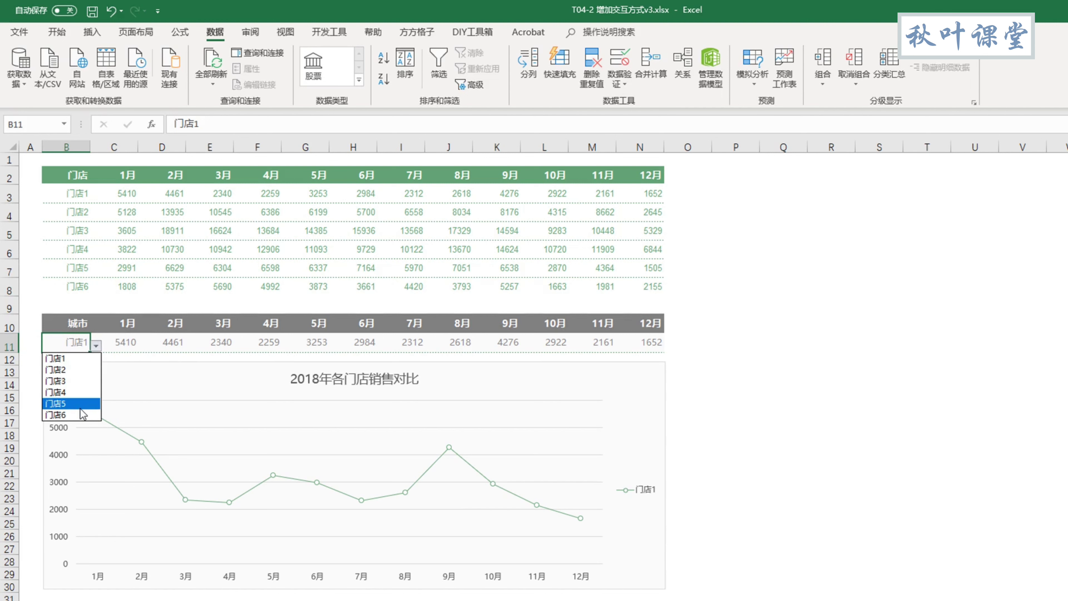
left_click(80, 405)
Pick 门店1, 门店6 and then 门店5 from B11's dropdown to redraw the chart.
left_click(96, 346)
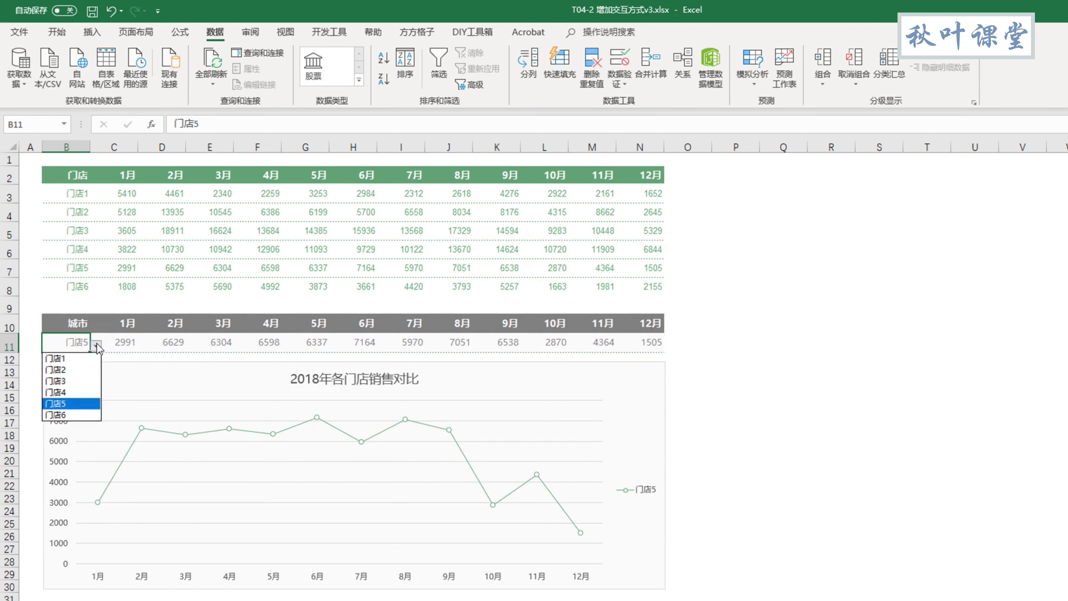
left_click(81, 359)
left_click(96, 346)
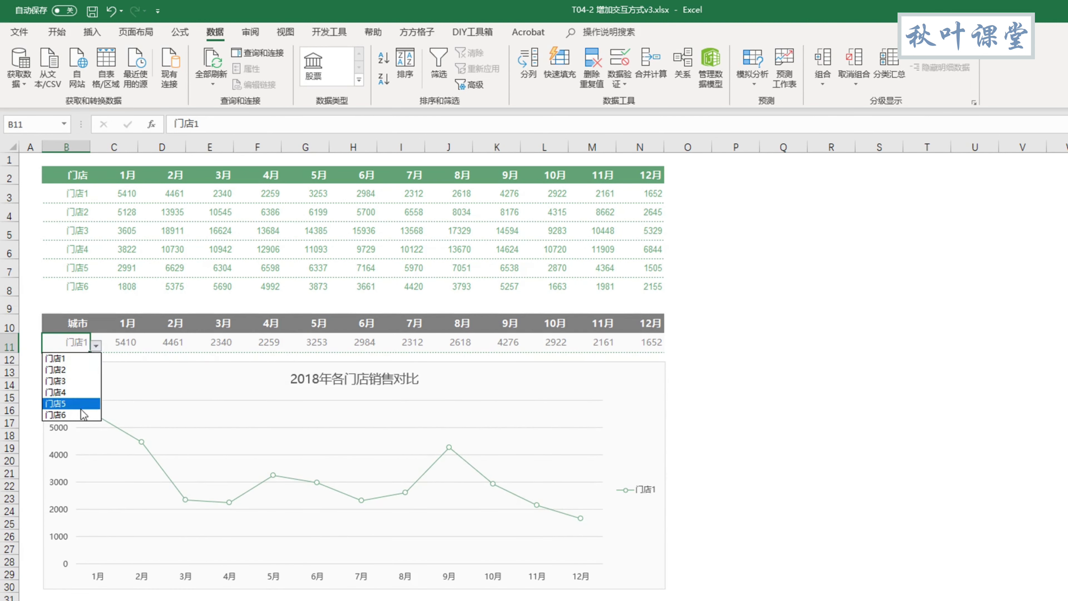
left_click(82, 415)
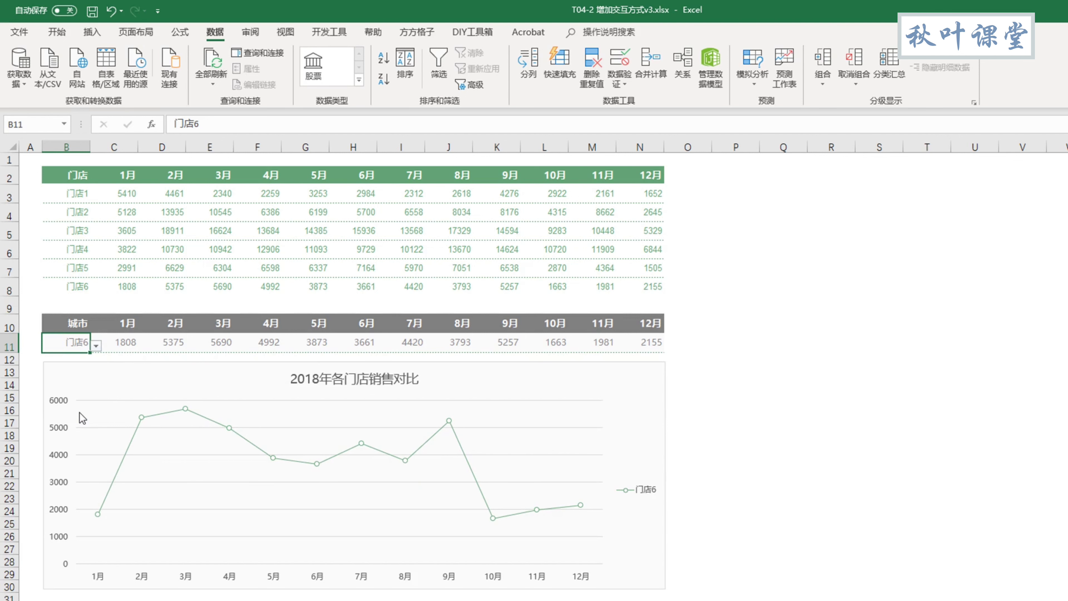
left_click(99, 345)
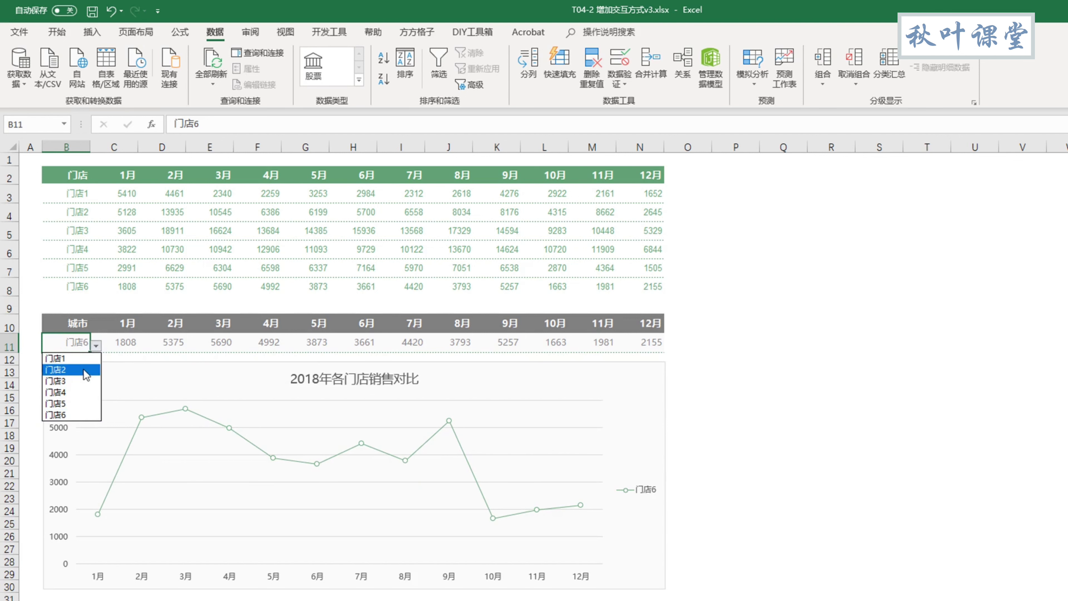
left_click(81, 403)
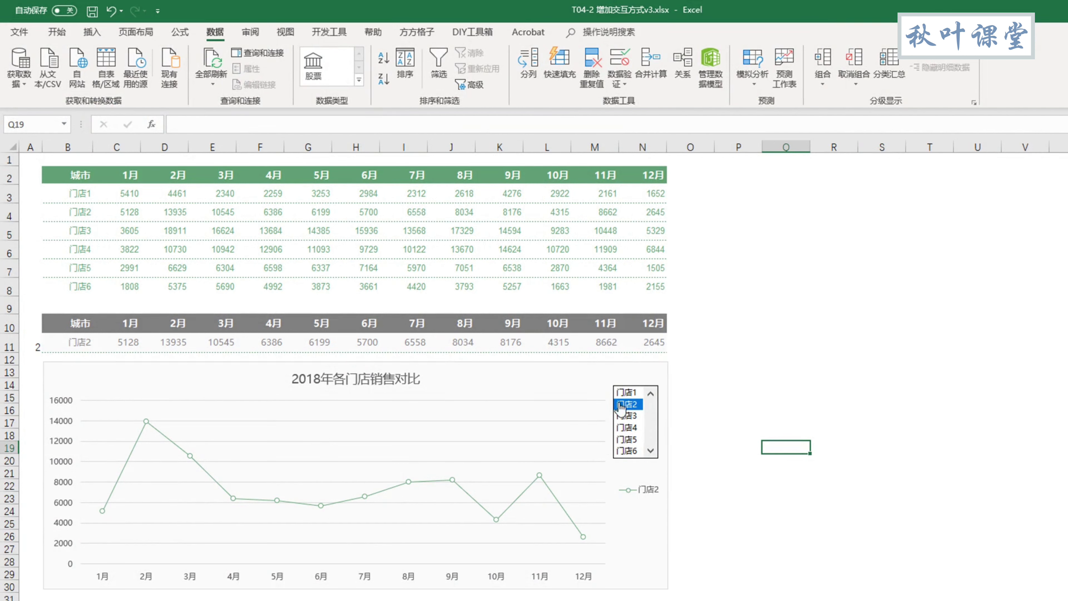
Pick 门店4, another store, then 门店1 in the chart's list box.
left_click(626, 428)
left_click(627, 440)
left_click(628, 392)
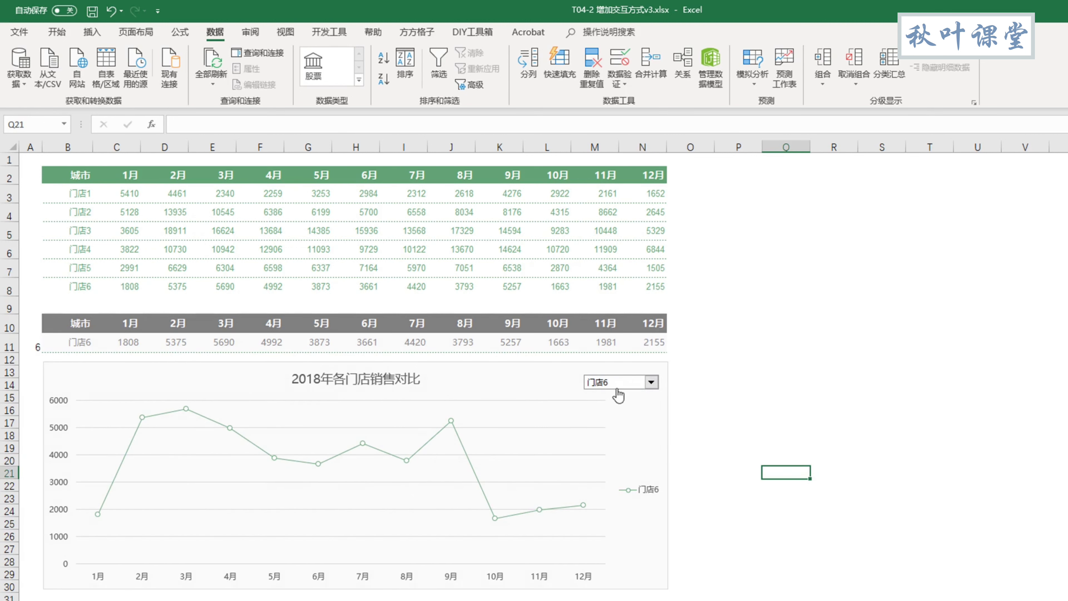
Choose 门店3, then 门店5 from the combo box.
left_click(651, 381)
left_click(628, 418)
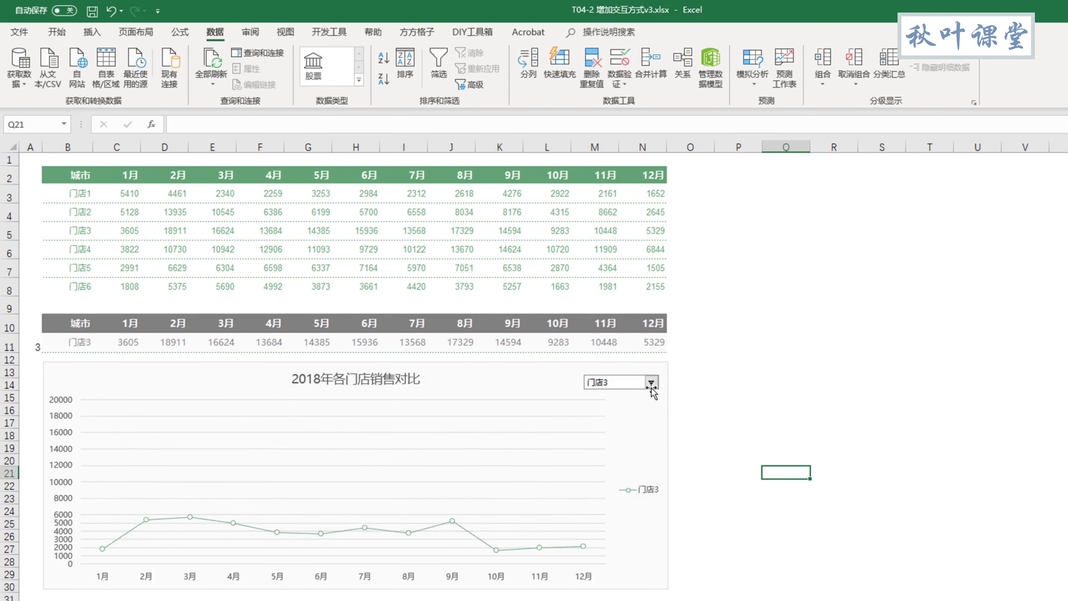
left_click(651, 382)
left_click(618, 440)
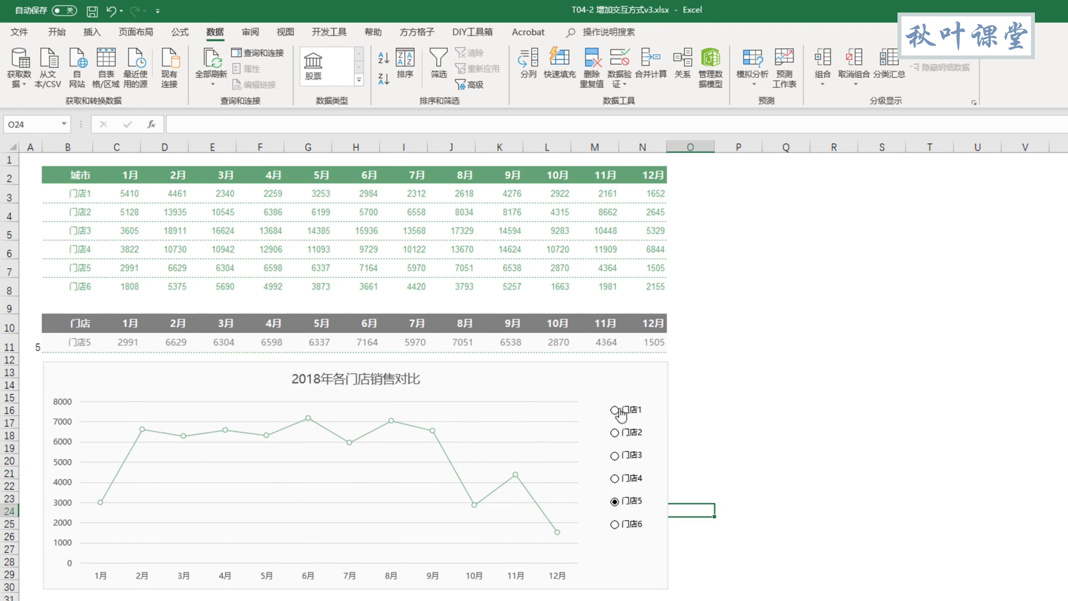
Select the 门店1, 门店3, 门店4 and 门店5 option buttons in turn.
left_click(621, 410)
left_click(630, 455)
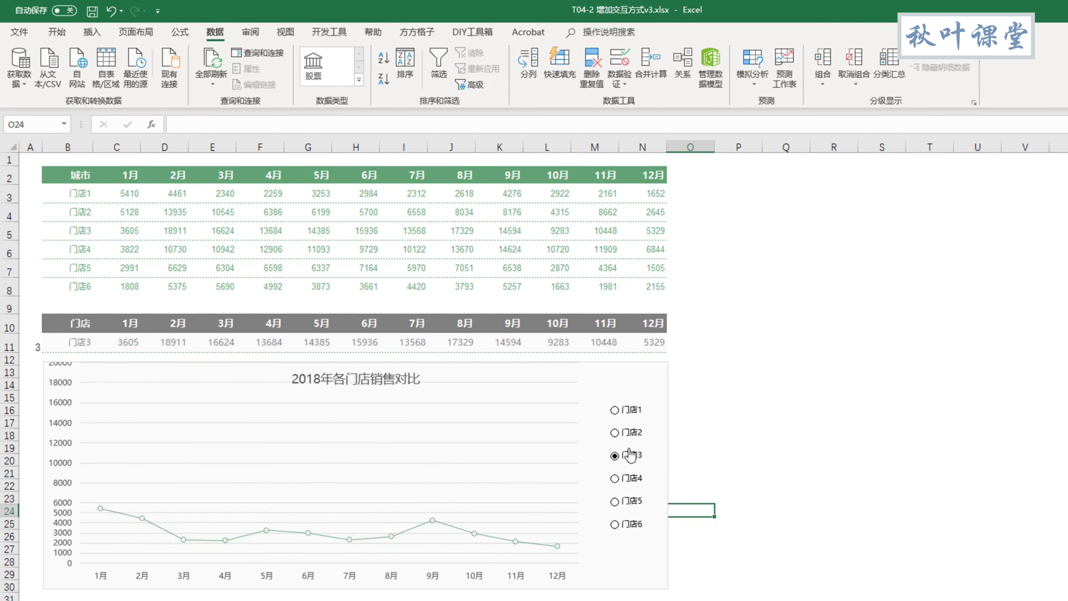
left_click(631, 478)
left_click(633, 501)
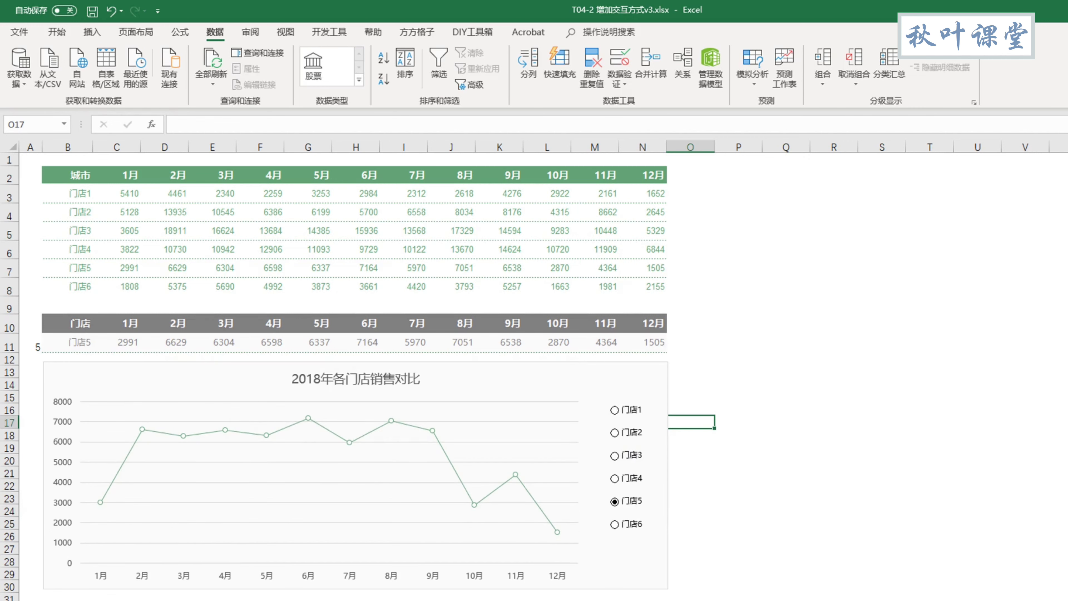
Nudge the list box slightly up and left within the chart.
left_click(642, 398, "ctrl")
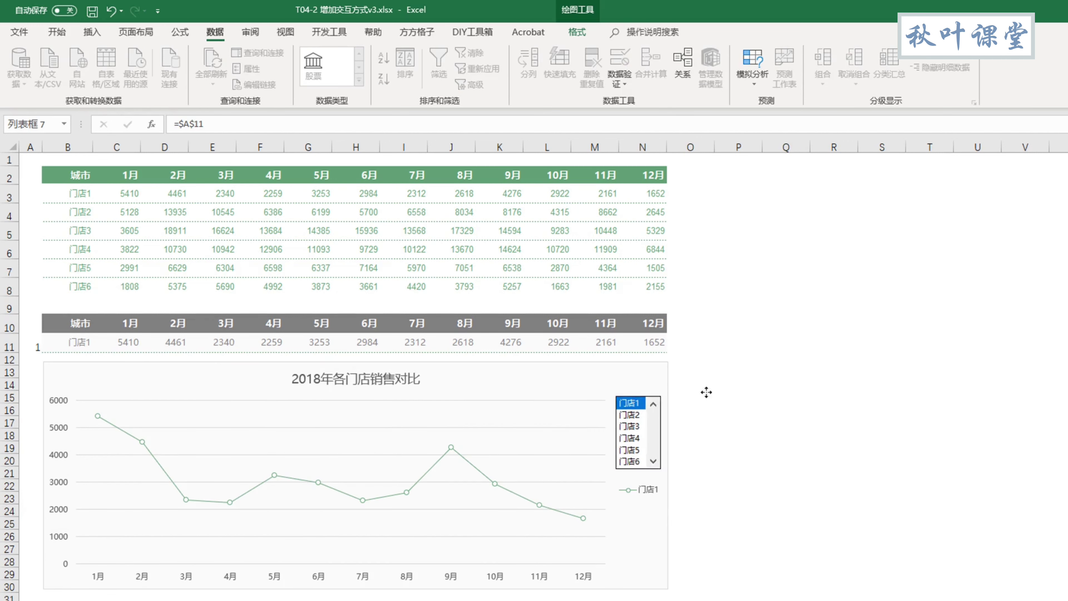
left_click_drag(646, 394, 644, 390)
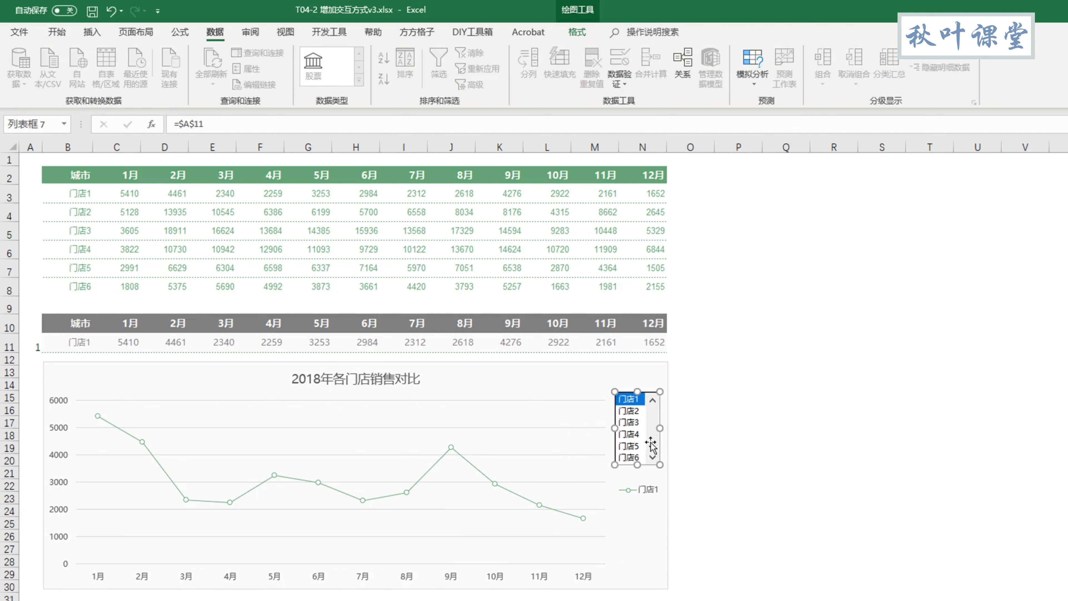
left_click(730, 415)
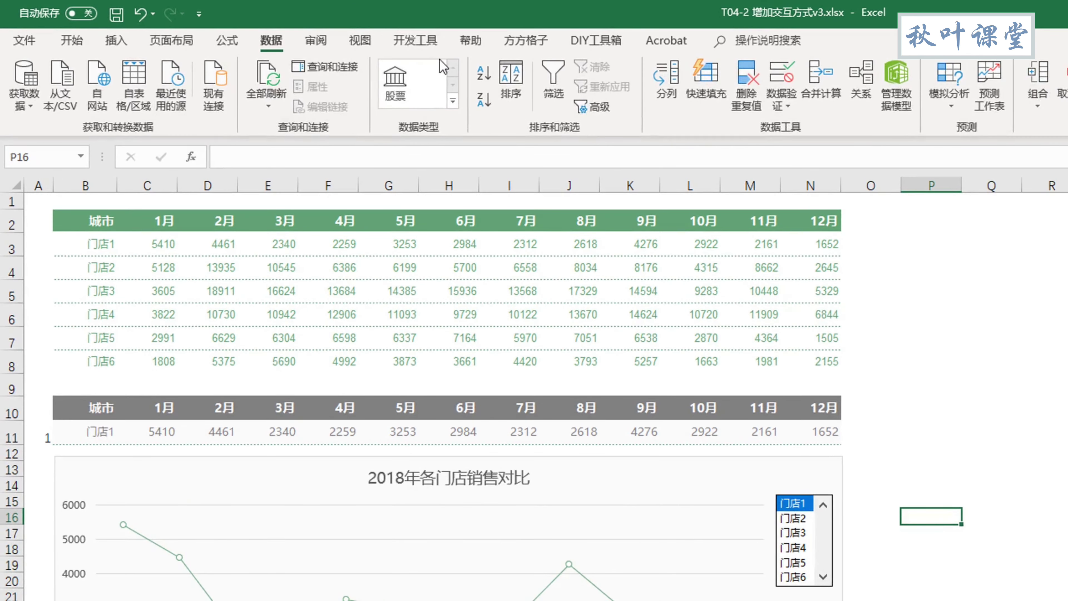
left_click(442, 40)
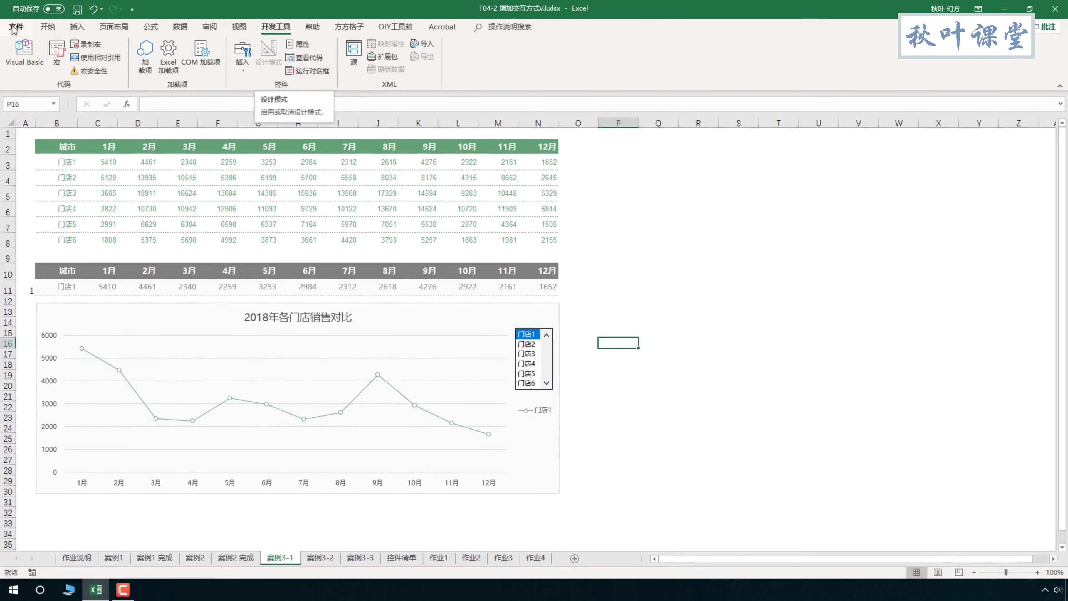
Enable the 开发工具 (Developer) tab in Options' Customize Ribbon and confirm with 确定.
left_click(15, 26)
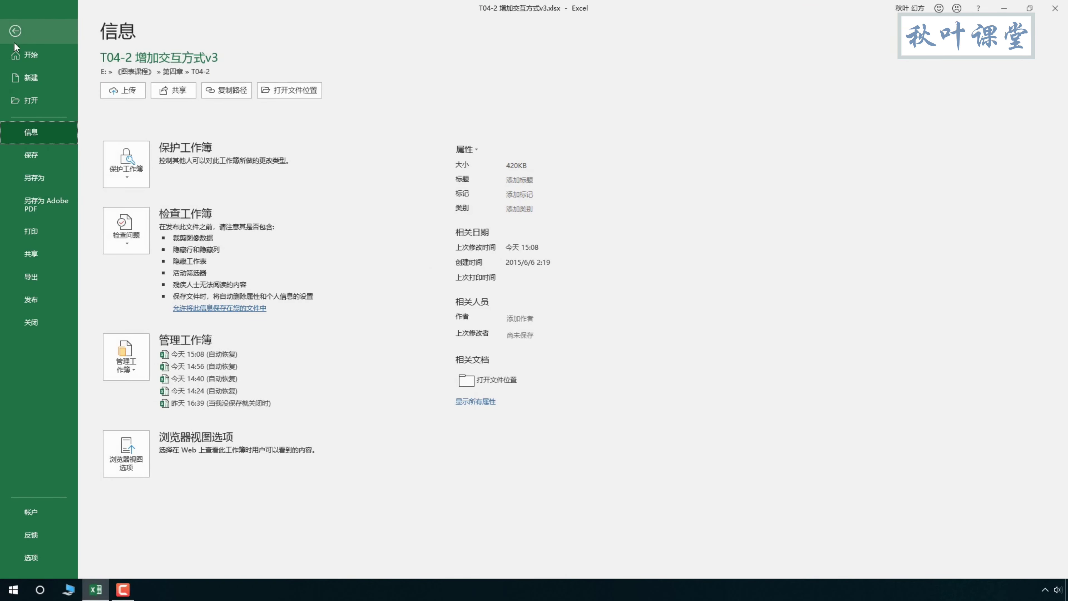
left_click(35, 563)
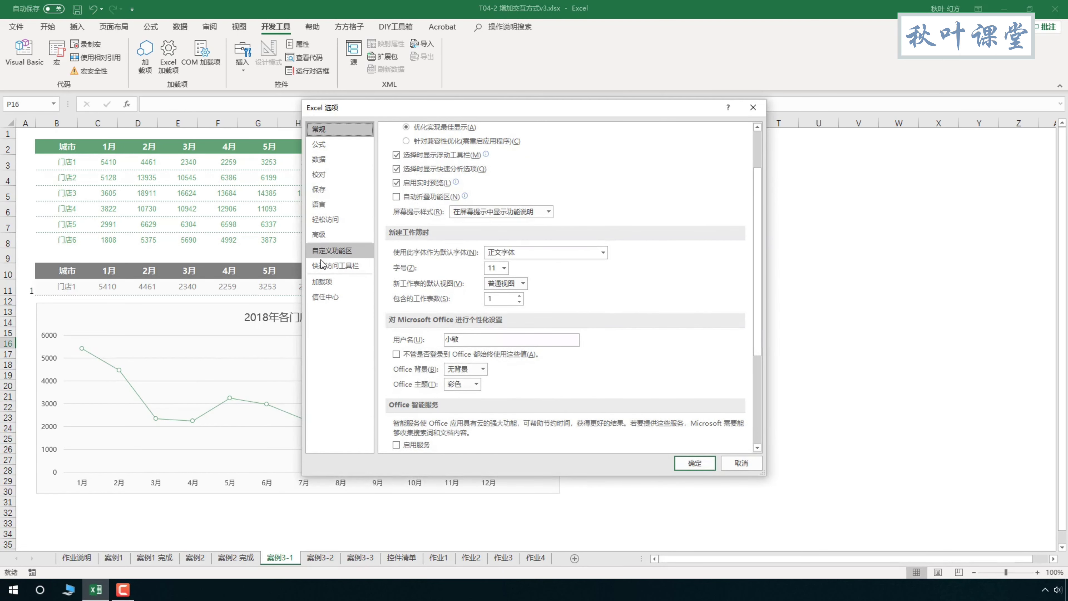
left_click(333, 253)
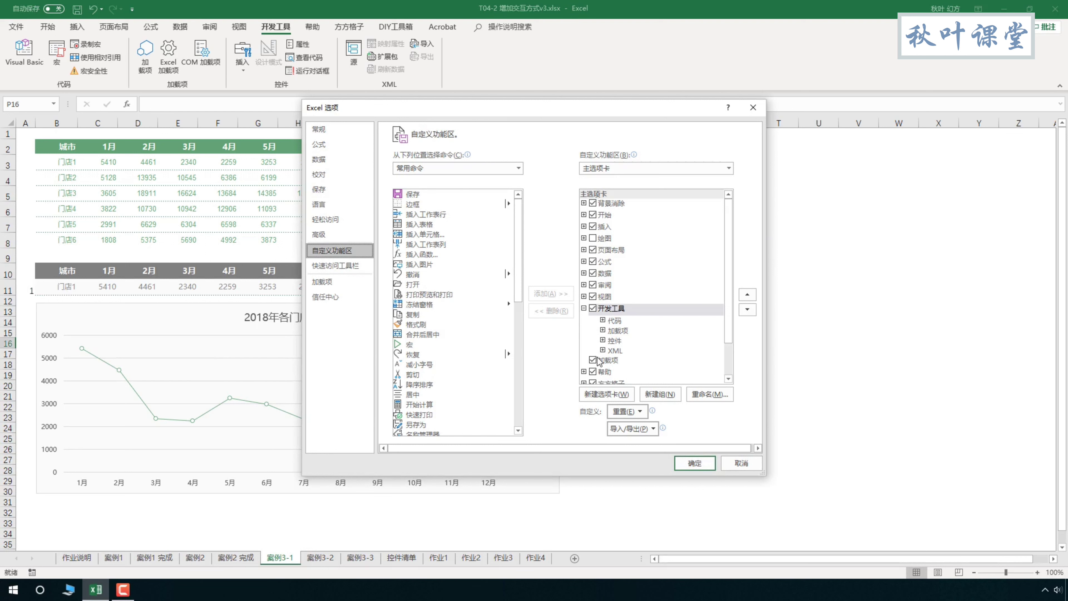
left_click(594, 310)
left_click(694, 463)
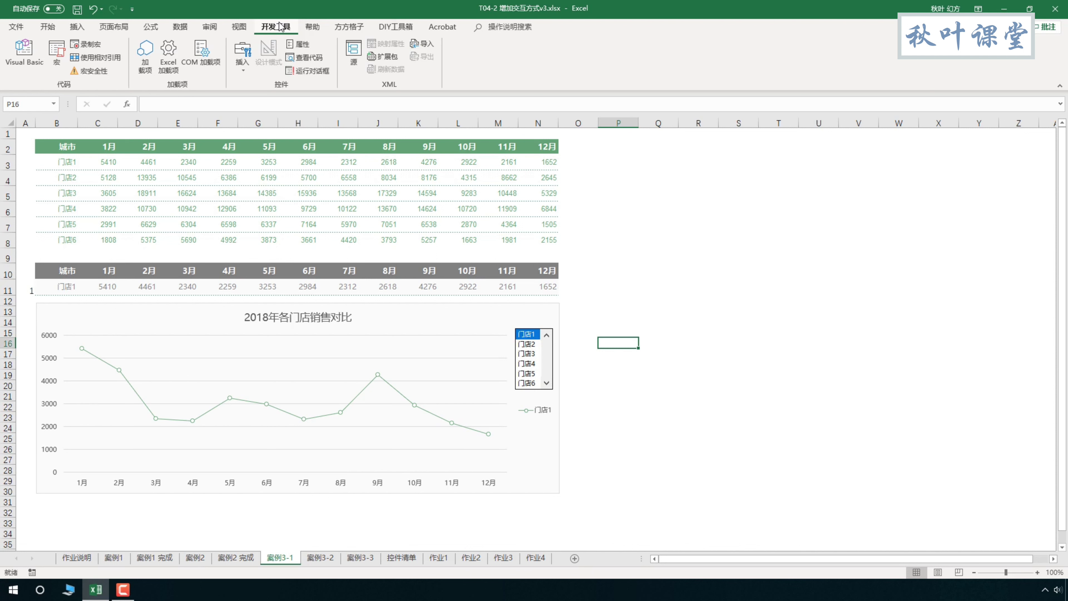
Draw a list box form control right of the sales chart and open its Format Control settings.
left_click(232, 61)
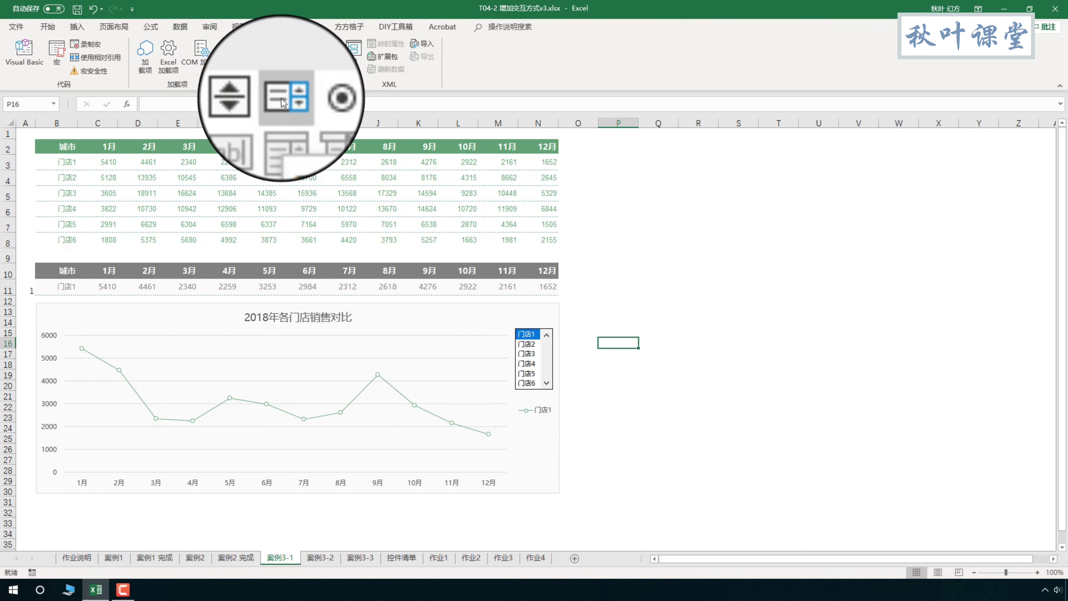
left_click(281, 99)
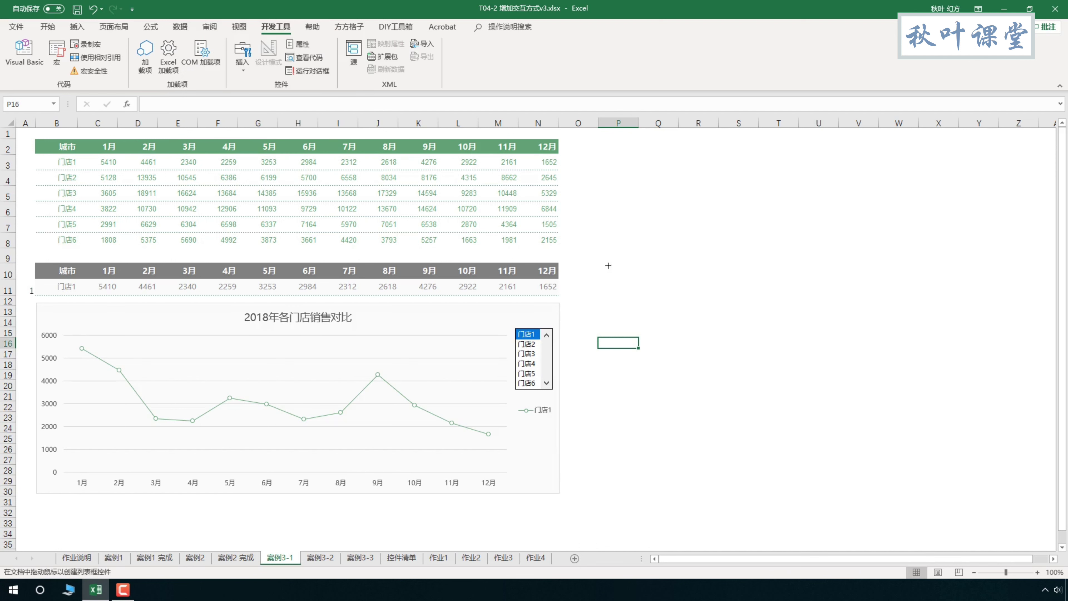
left_click_drag(638, 400, 584, 350)
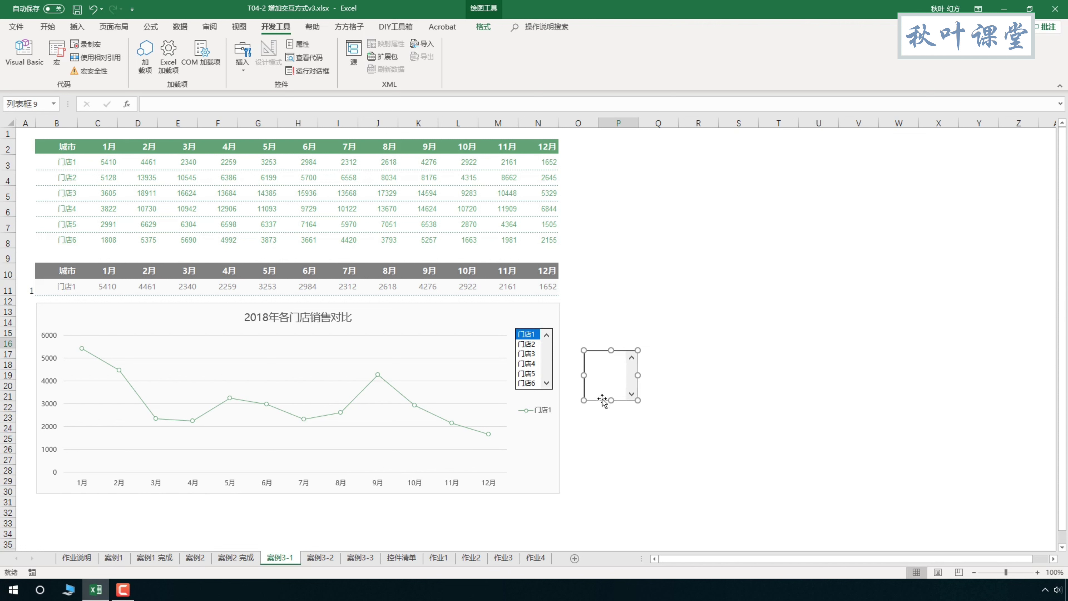
right_click(606, 388)
left_click(643, 522)
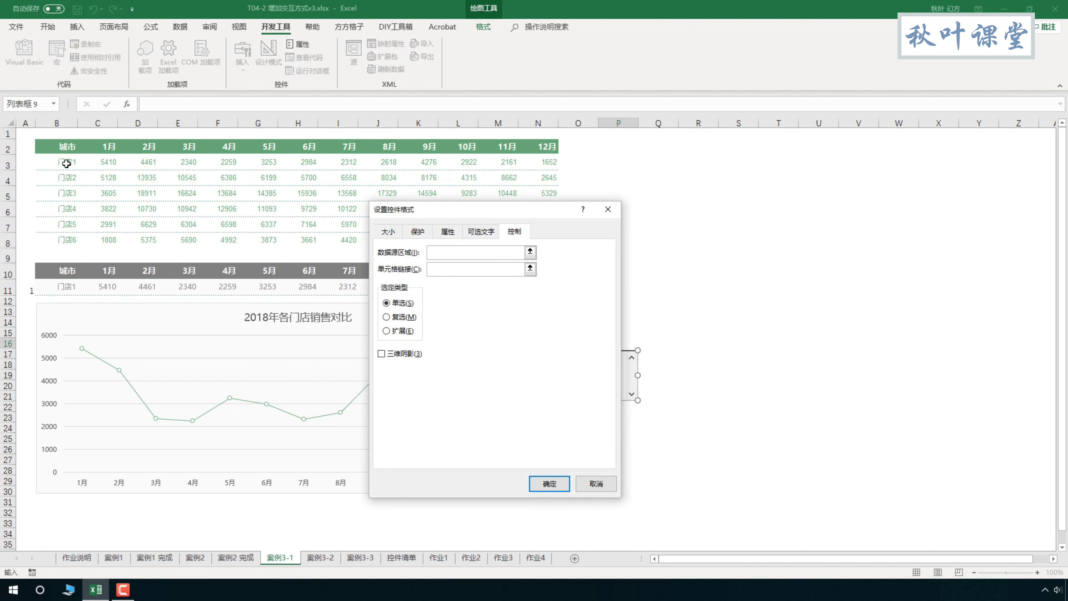
Set the list box input range to $B$3:$B$8 and its cell link to $A$11, then select B11.
left_click_drag(67, 164, 68, 239)
left_click(435, 269)
left_click(27, 290)
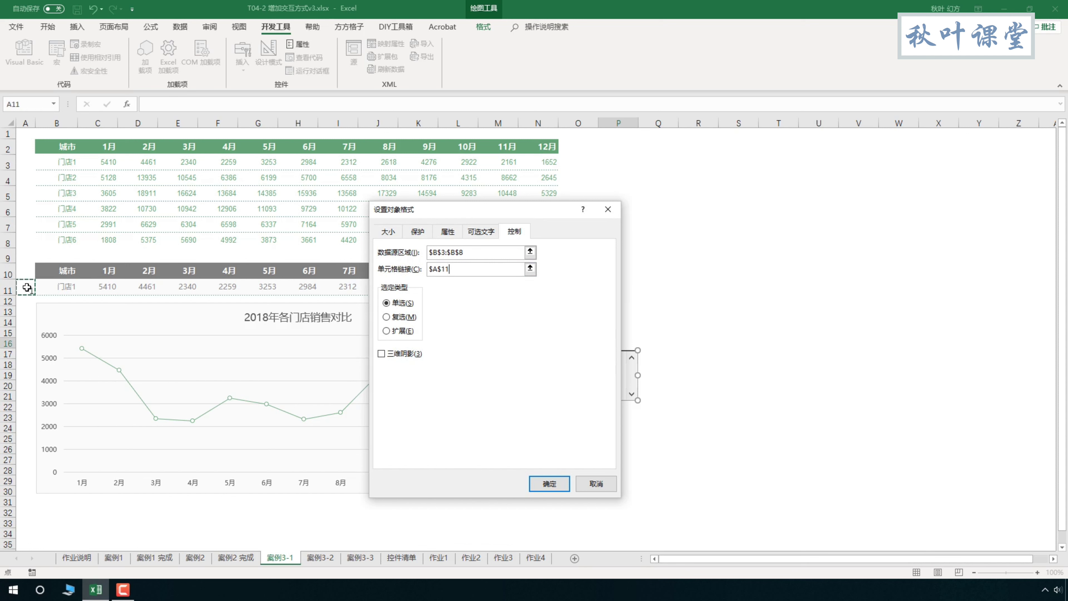
left_click(547, 482)
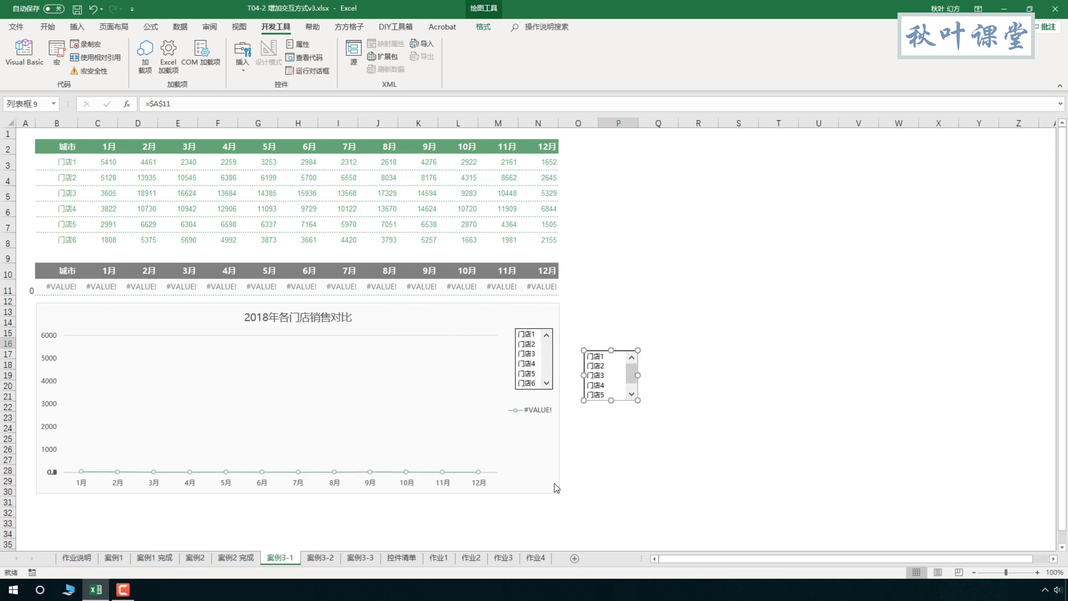
left_click(69, 292)
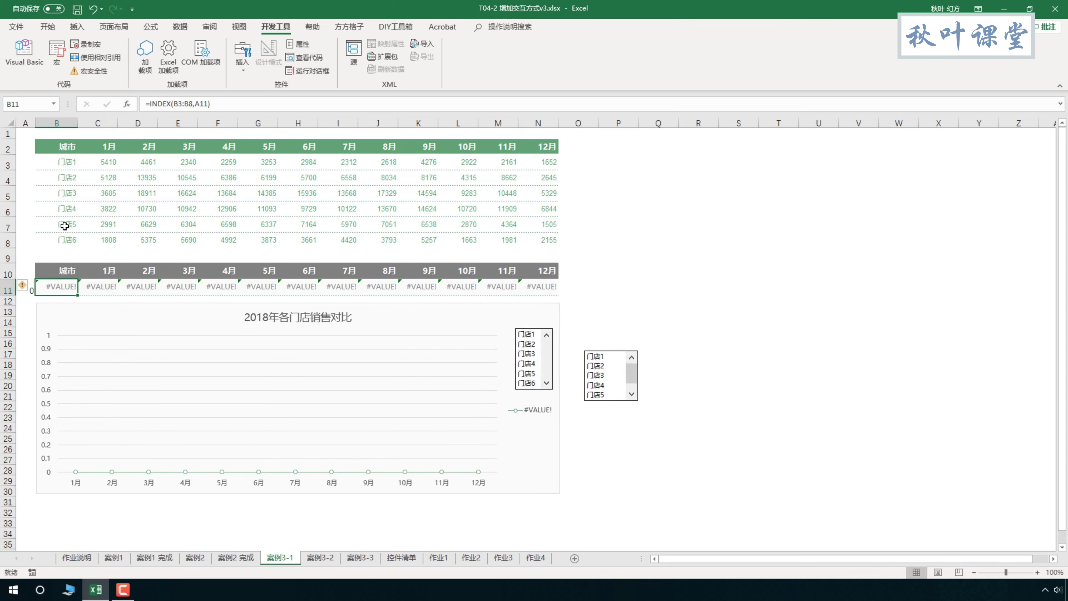
Check A11, then re-enter B11's INDEX formula so row 11 recalculates.
left_click(32, 291)
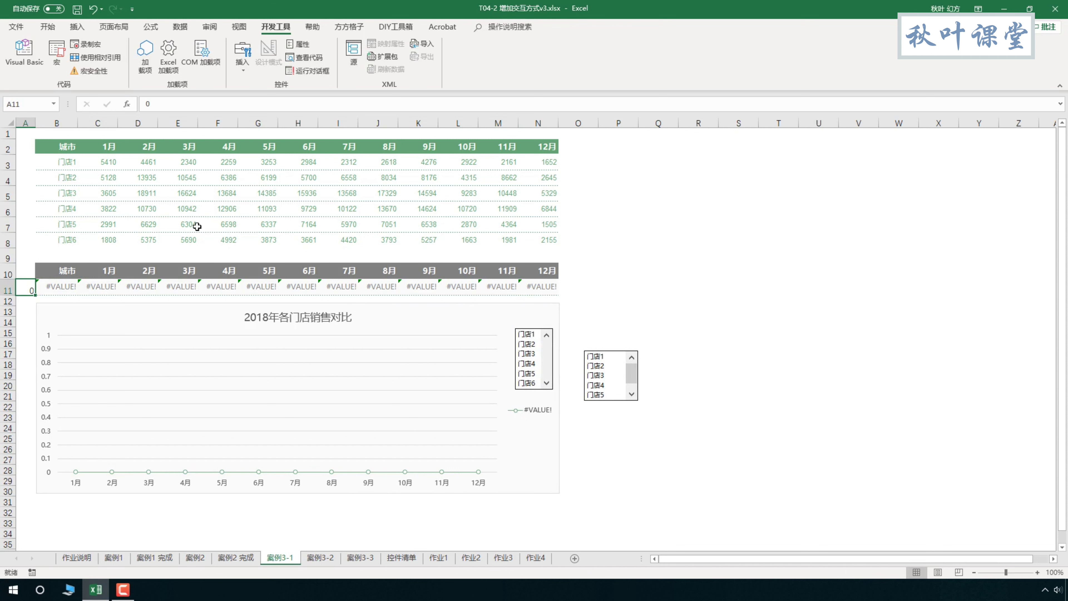
left_click(58, 290)
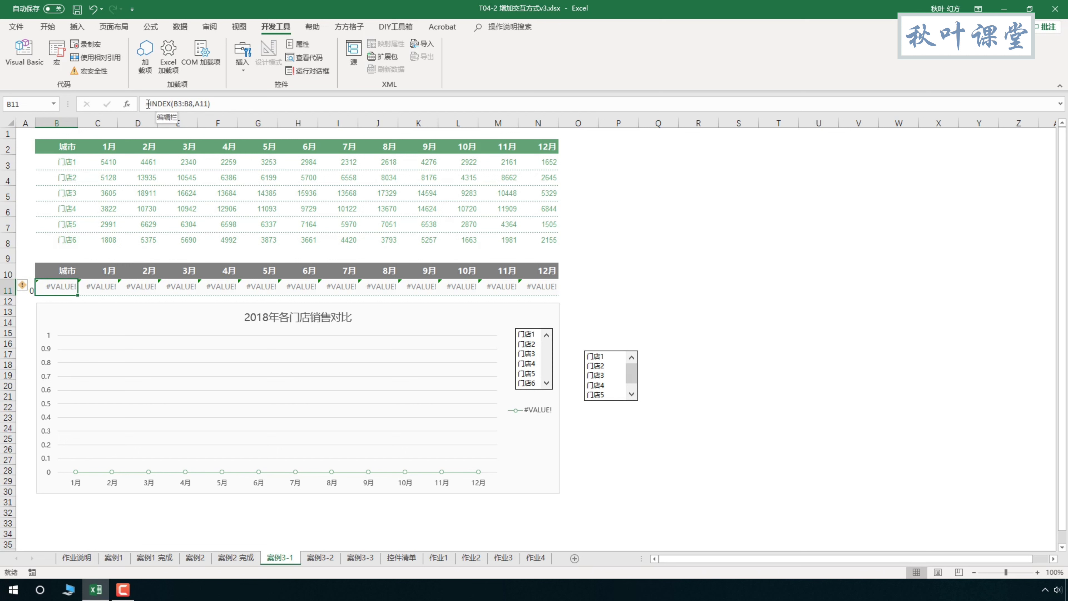
left_click_drag(146, 103, 221, 103)
left_click(221, 104)
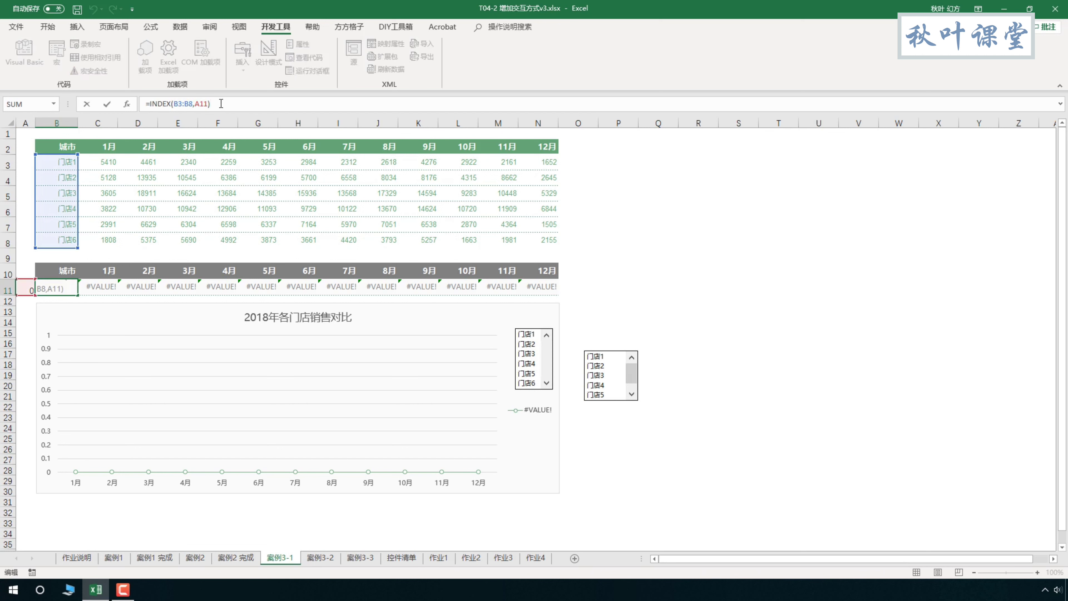
key("ctrl+Return")
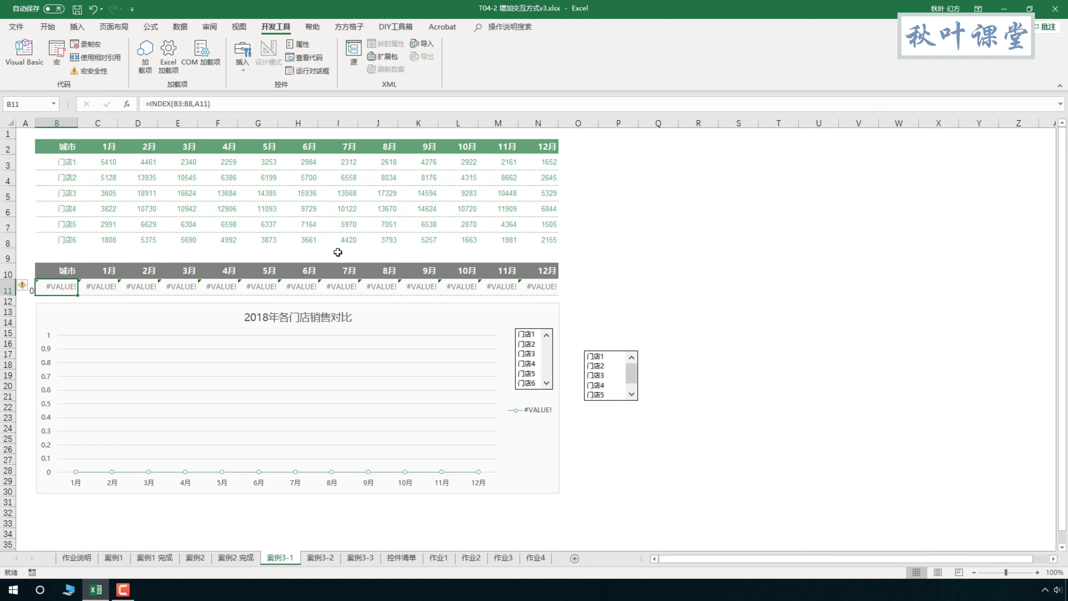
Test the list box by choosing stores, ending on 门店1.
left_click(617, 357)
left_click(603, 376)
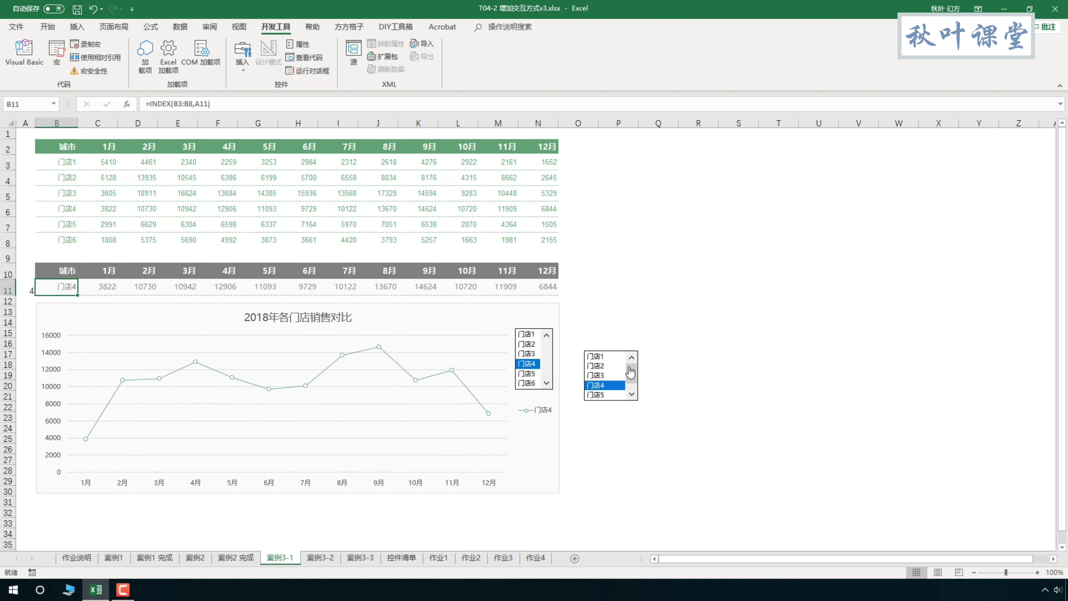
left_click(614, 356)
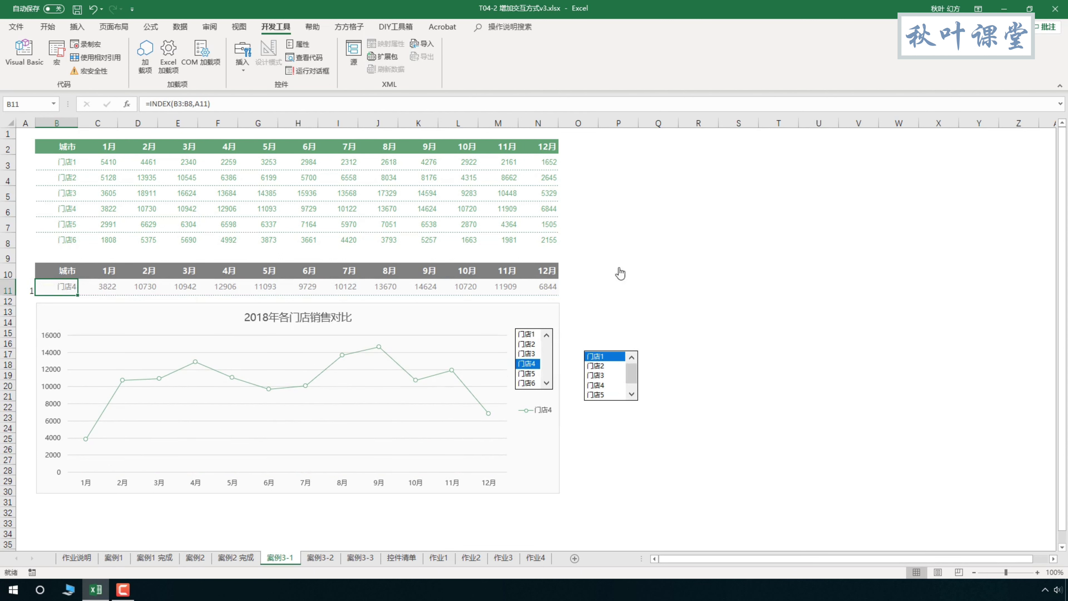
left_click(617, 354, "ctrl")
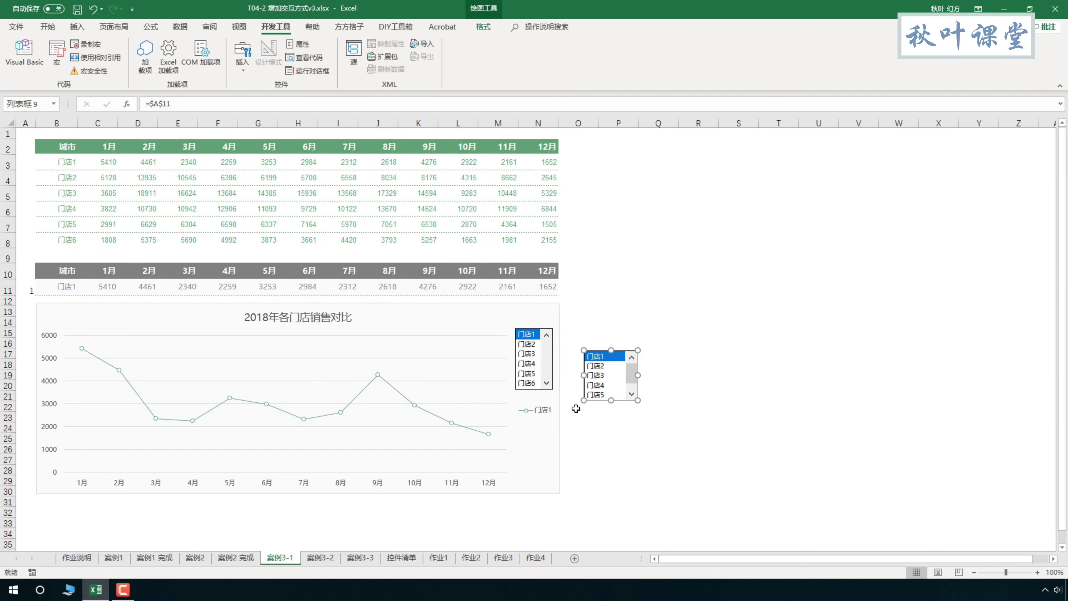
Move the list box into the chart's right side and switch between 门店2 and 门店3.
mouse_move(612, 350)
left_mouse_down()
mouse_move(611, 337)
mouse_move(550, 336)
left_mouse_up()
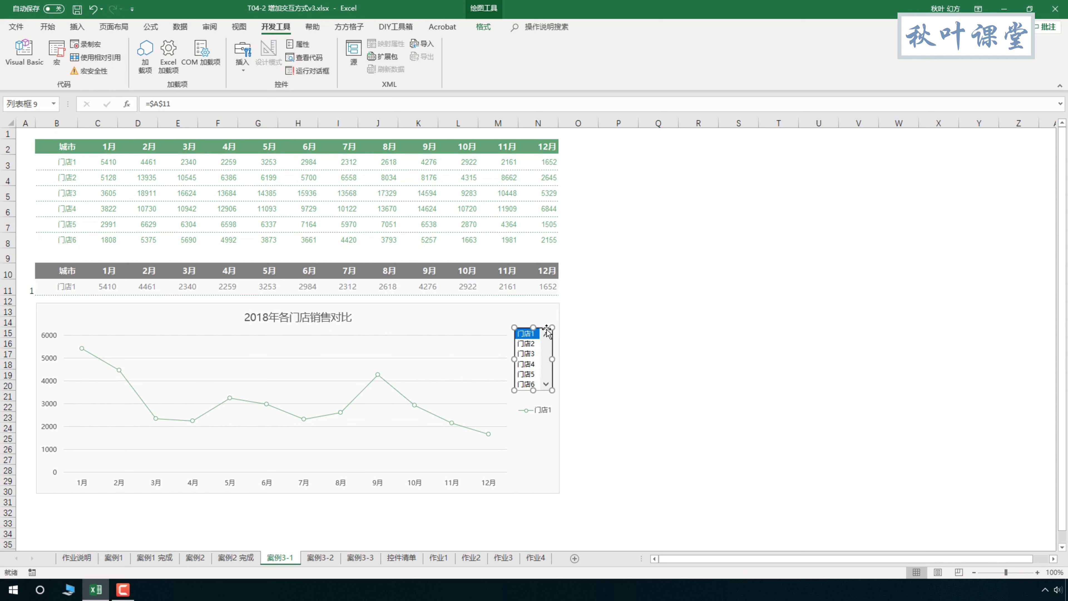
left_click(585, 363)
left_click(526, 343)
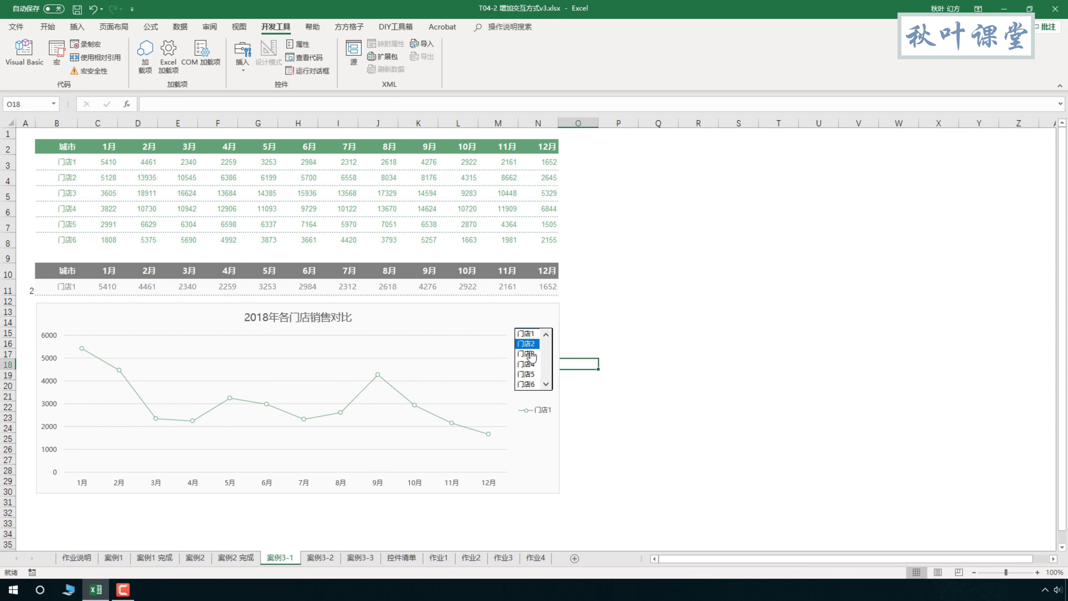
left_click(526, 374)
left_click(527, 354)
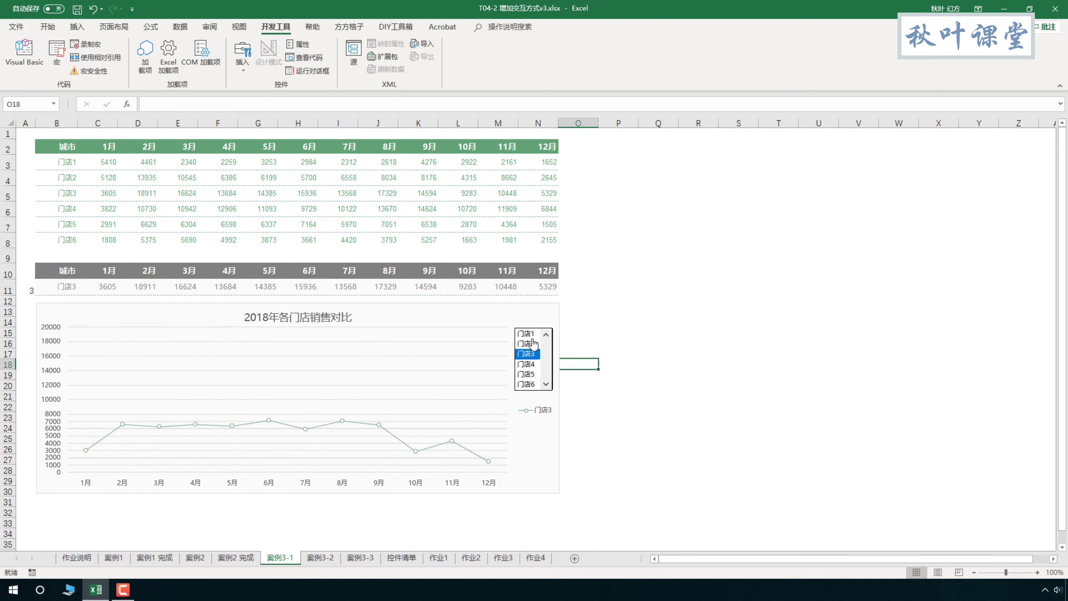
left_click(531, 343)
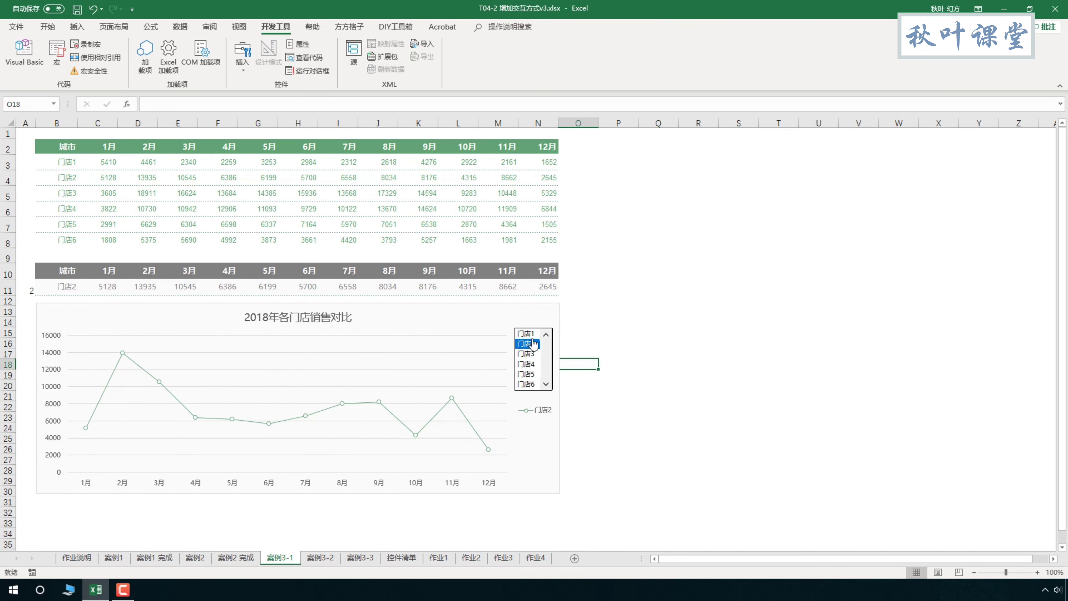
On the 案例3-2 sheet, draw a combo box beside the chart and open its Format Control settings.
left_click(330, 558)
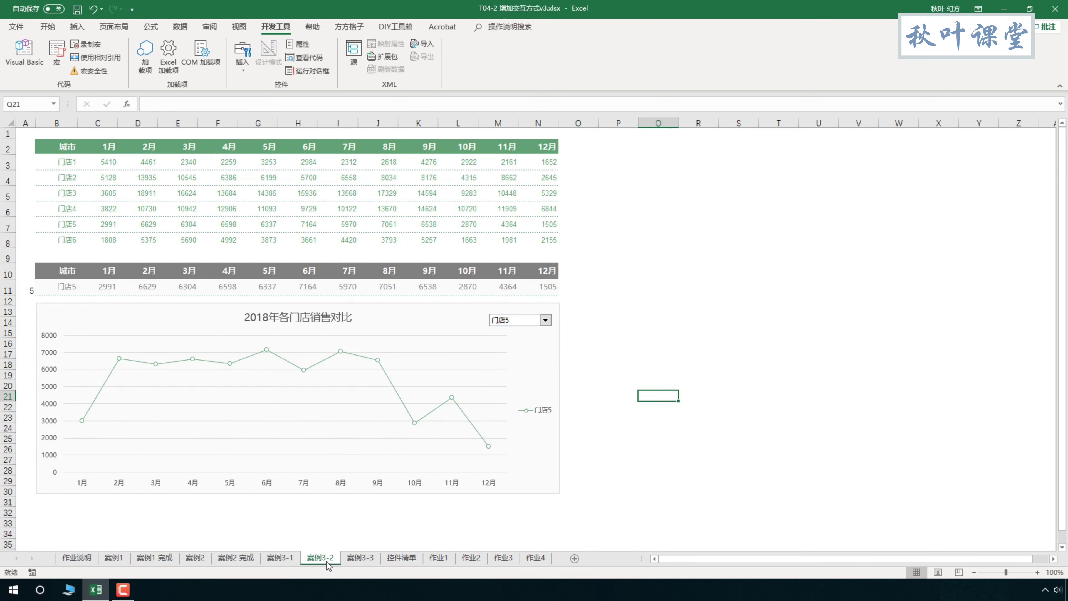
left_click(242, 55)
left_click(251, 101)
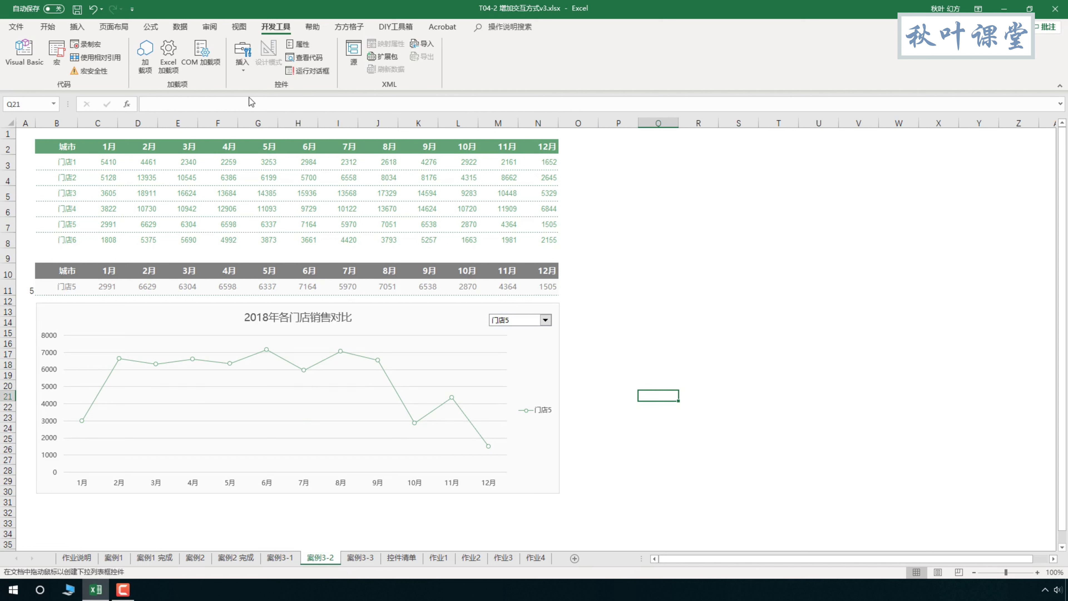
left_click_drag(589, 313, 653, 328)
right_click(647, 331)
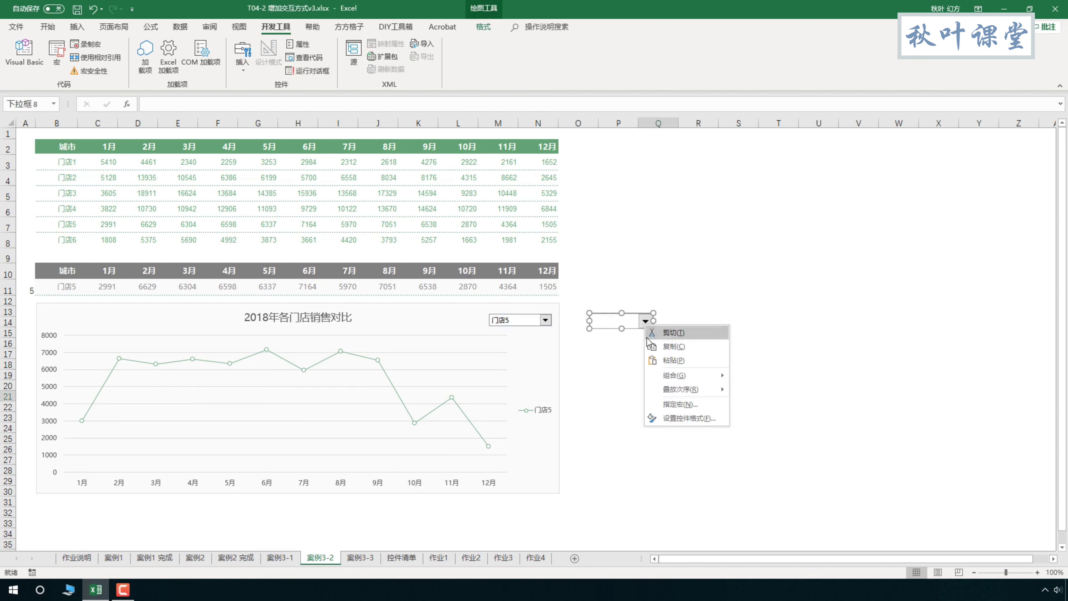
left_click(682, 416)
Set the combo box input range to $B$3:$B$8 and its cell link to $A$11.
left_click(529, 252)
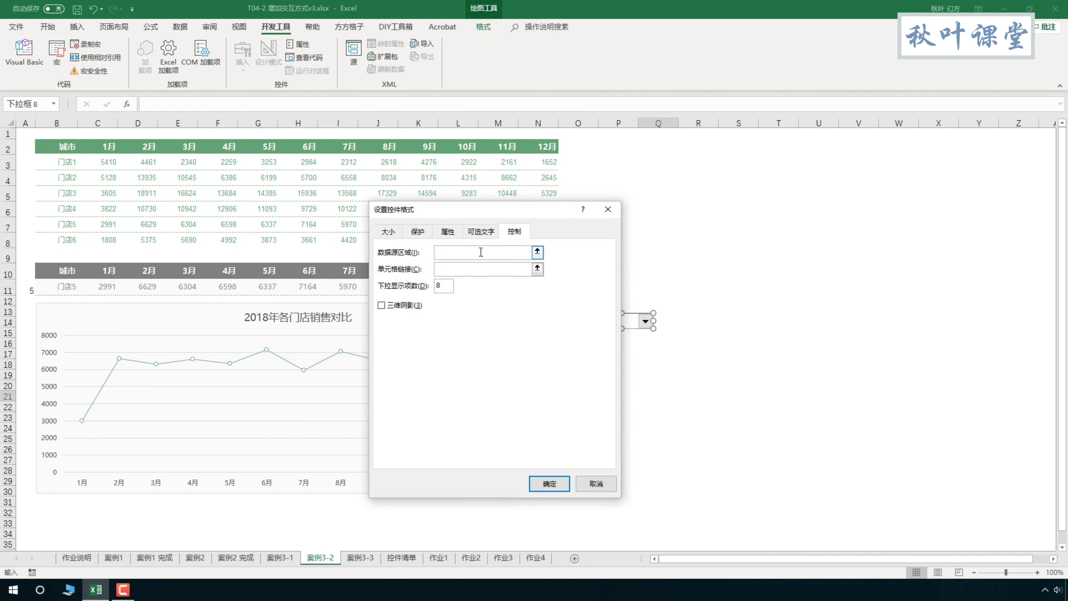
left_click_drag(69, 164, 92, 240)
left_click(462, 269)
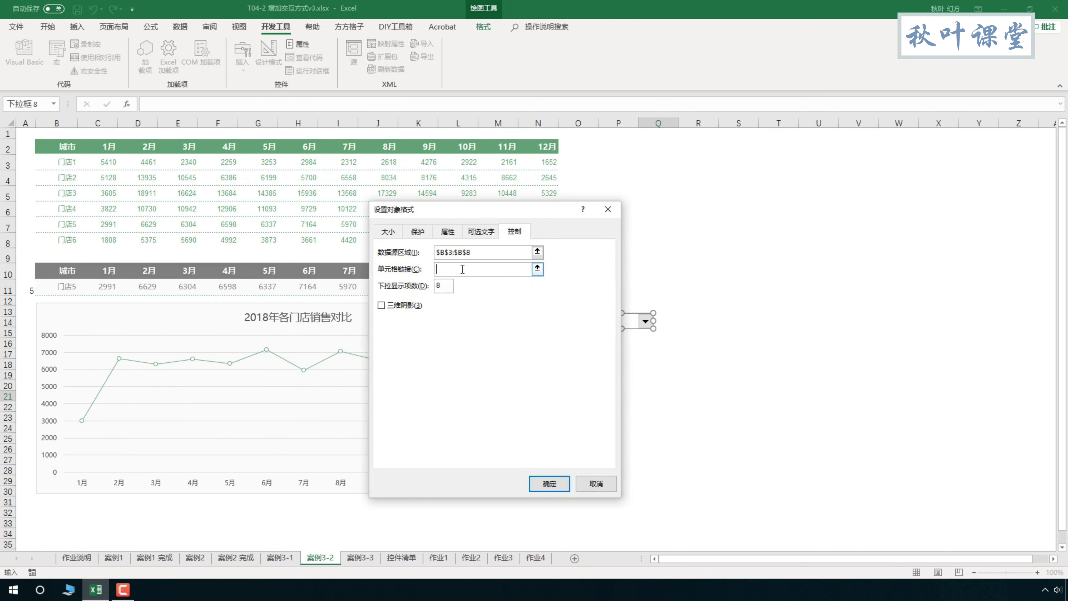
left_click(27, 287)
left_click(550, 484)
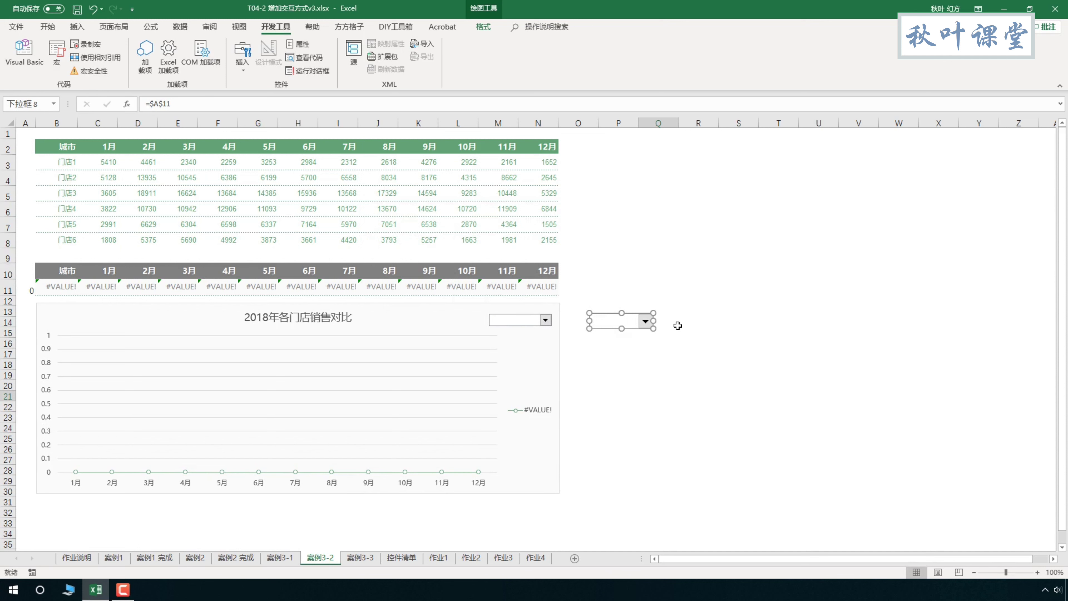
Choose 门店5 in the new combo box to test it.
left_click(678, 326)
left_click(645, 321)
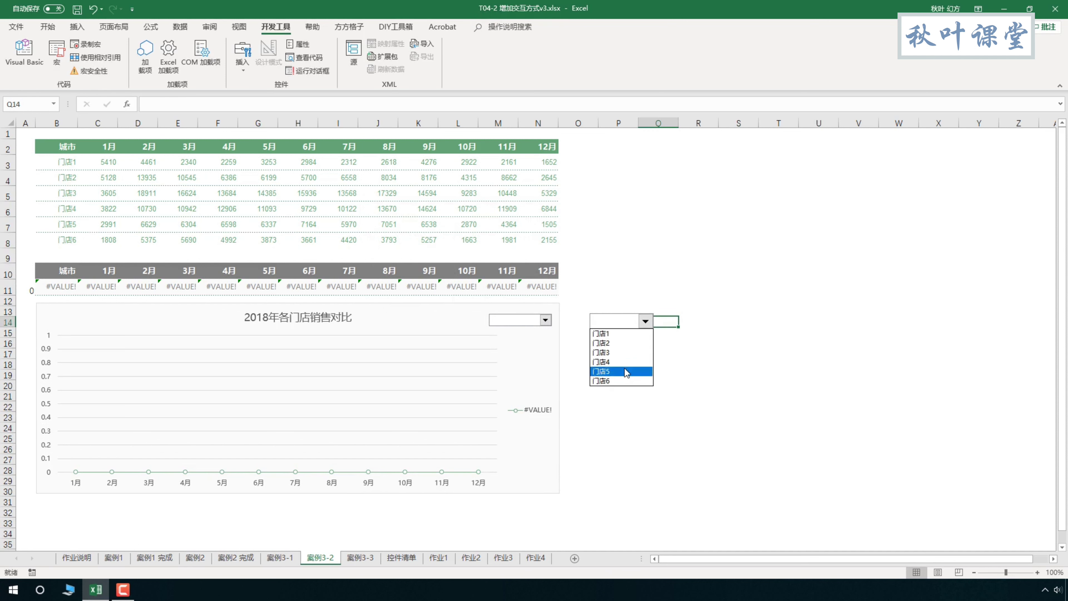
left_click(624, 369)
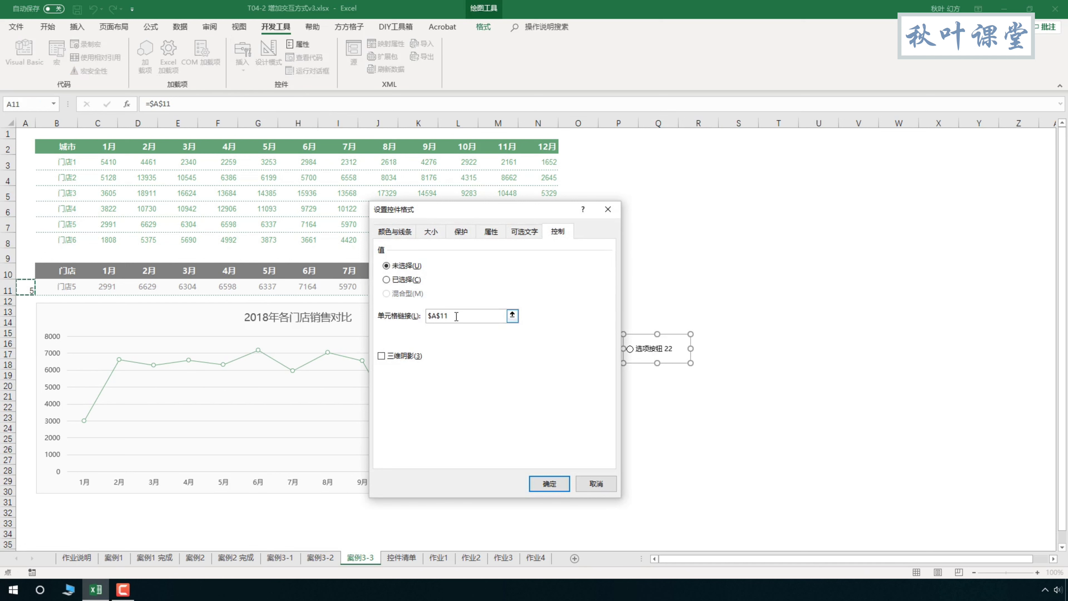
Apply the option button's $A$11 link, switch the chart to 门店1, and go to 控件清单.
left_click(596, 484)
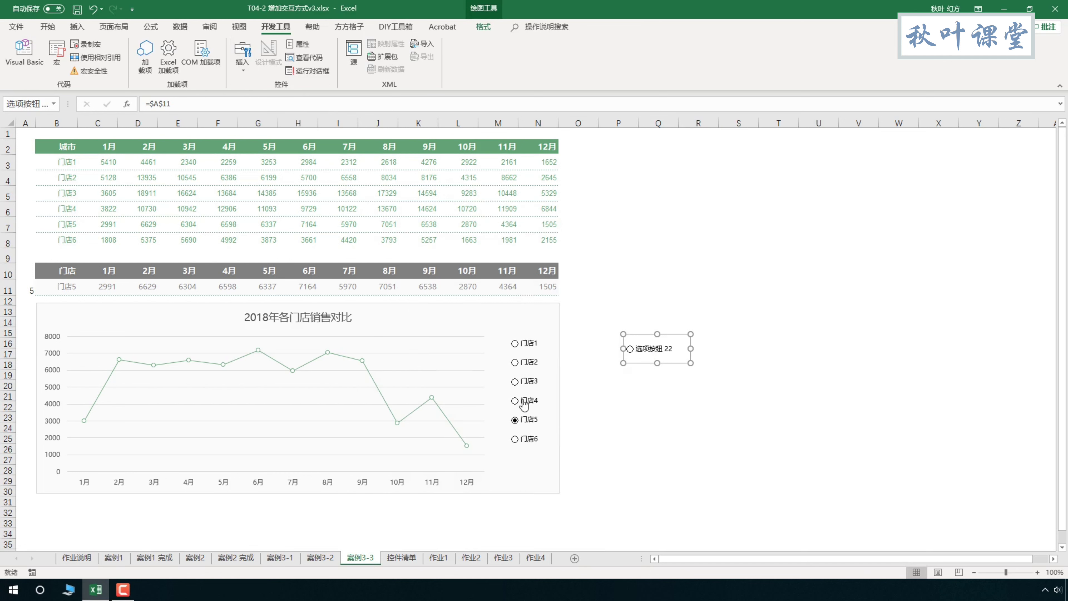
left_click(515, 382)
left_click(519, 343)
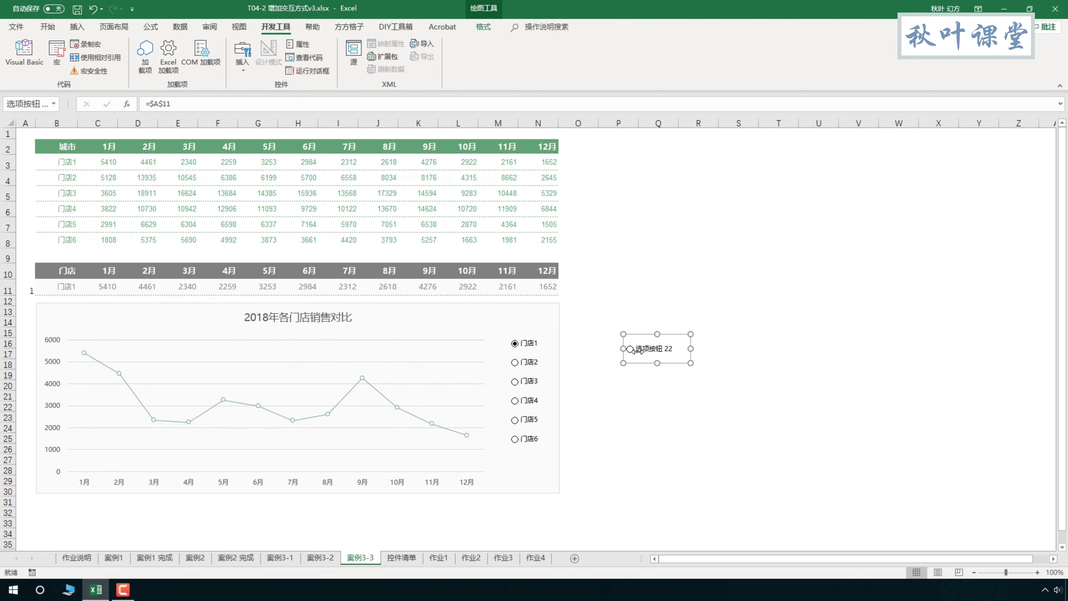
left_click(658, 381)
left_click(402, 558)
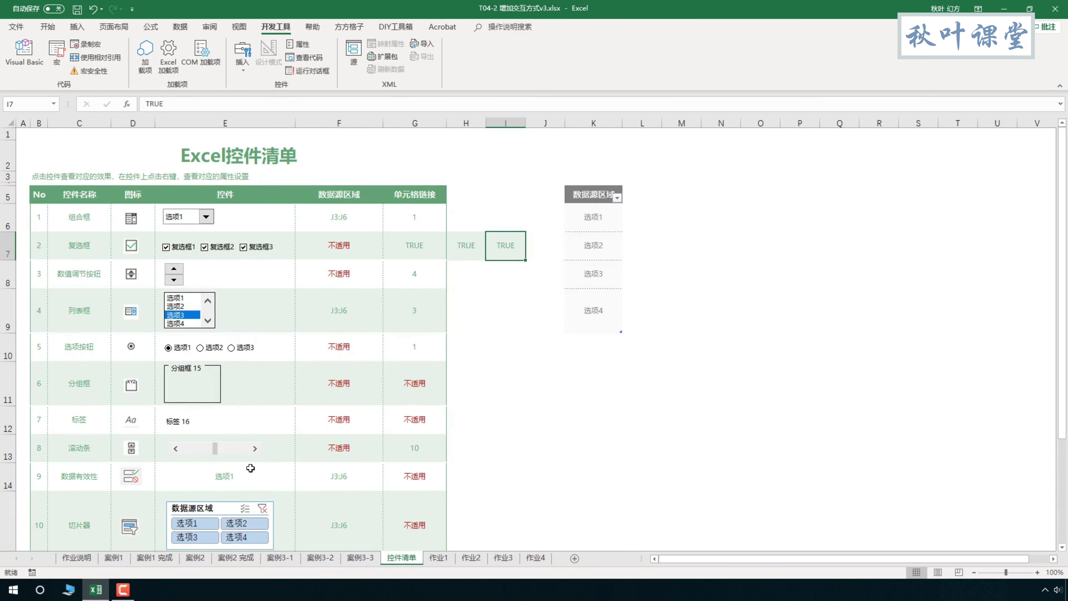
Uncheck 复选框2, then switch the sample combo box to 选项4 and back to 选项1.
left_click(213, 251)
left_click(206, 216)
left_click(195, 258)
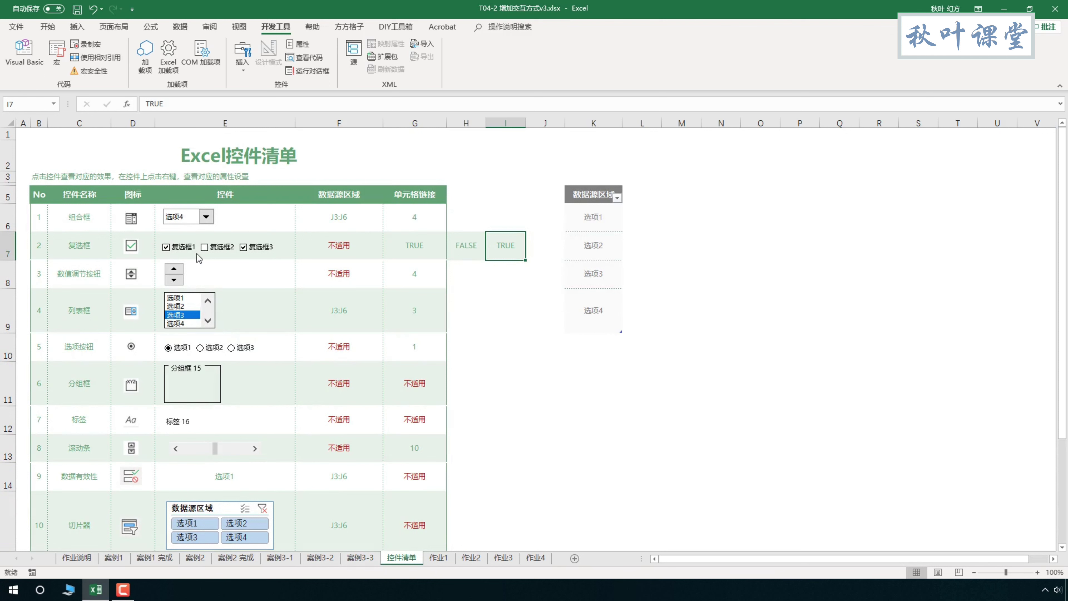
left_click(206, 217)
left_click(189, 229)
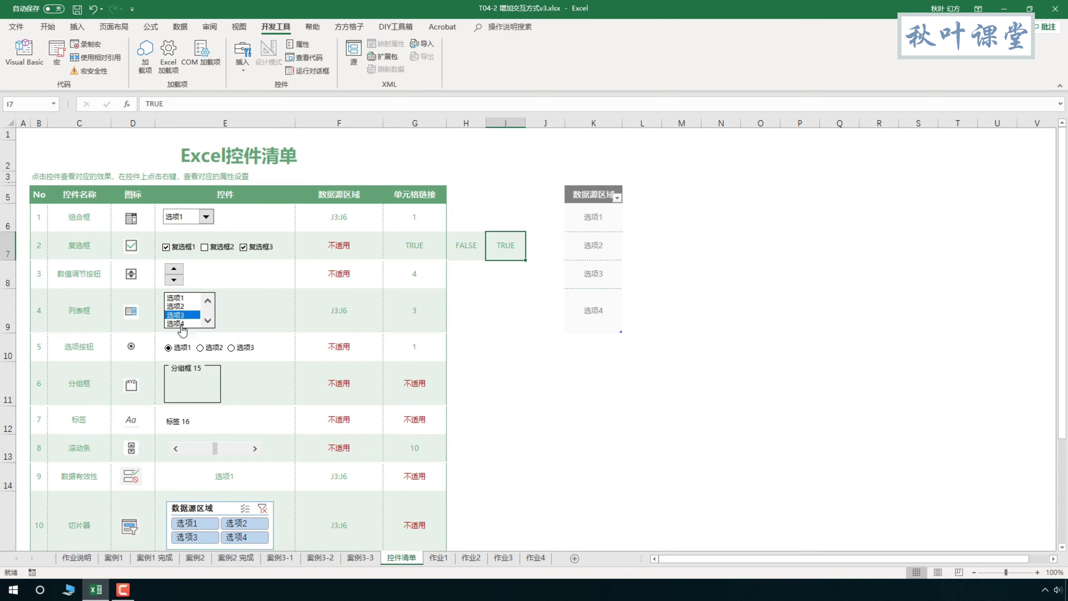